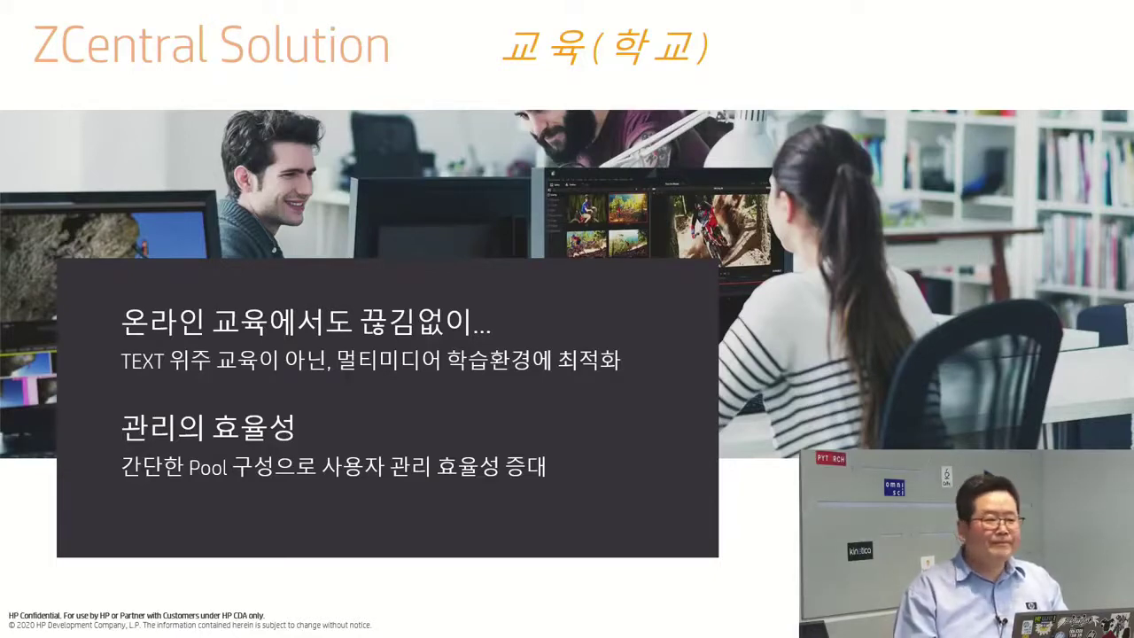
Flip to the thank-you slide and back to the education slide, then end the slide show.
{"action": "key", "text": "Right"}
{"action": "key", "text": "Left"}
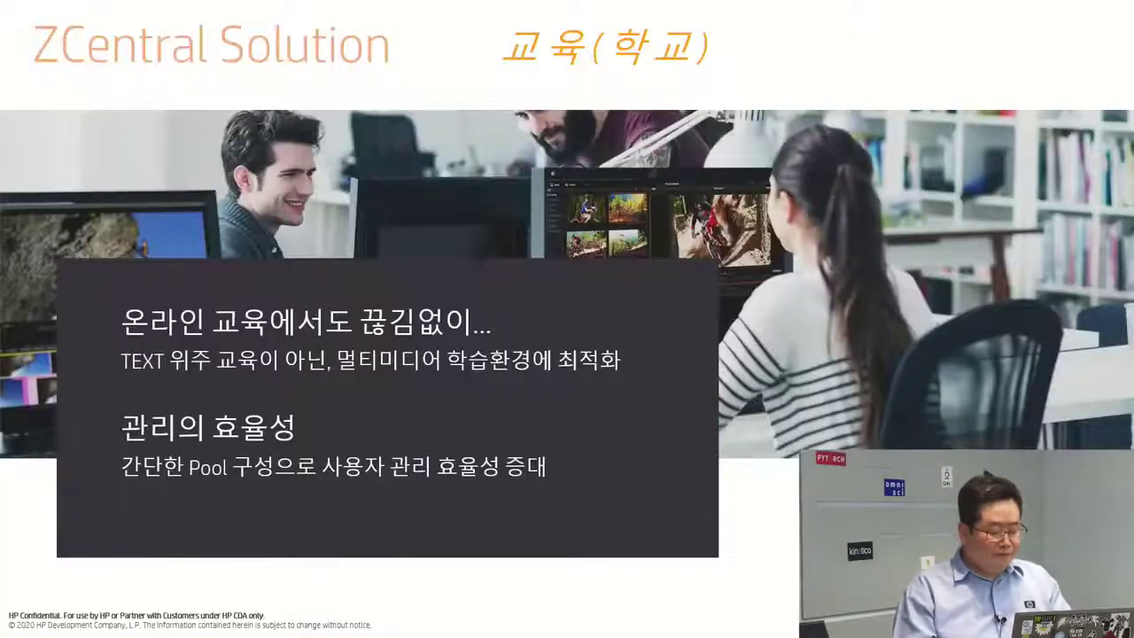
{"action": "key", "text": "Escape"}
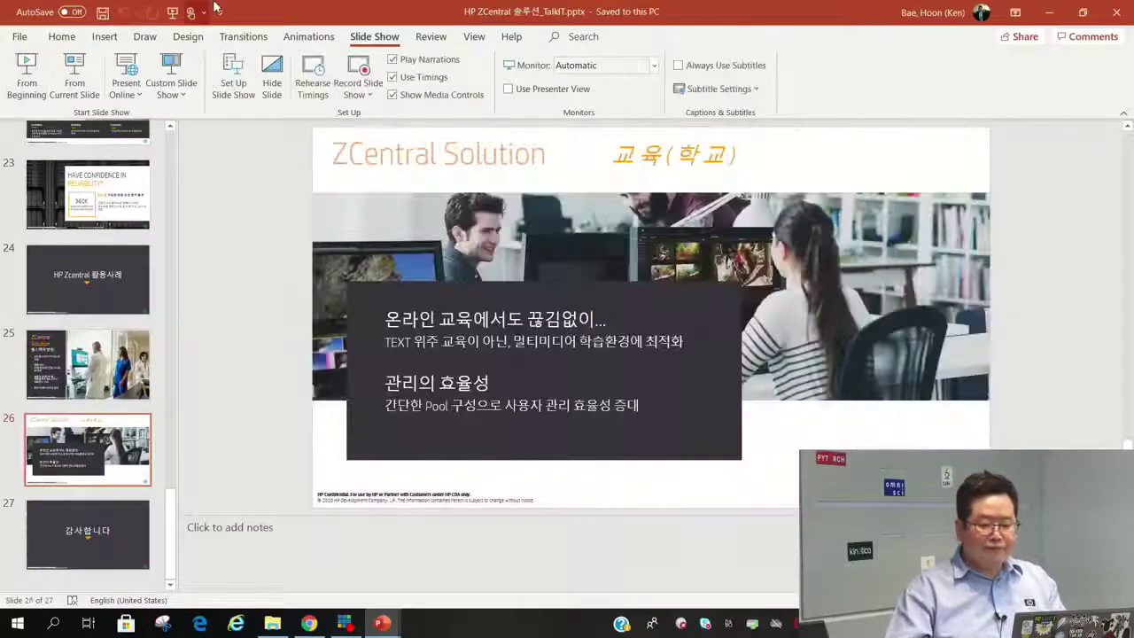
Minimize both ZBook Studio presentations and switch to the ZCentral Connect admin login tab.
{"action": "left_click", "coordinate": [1038, 12]}
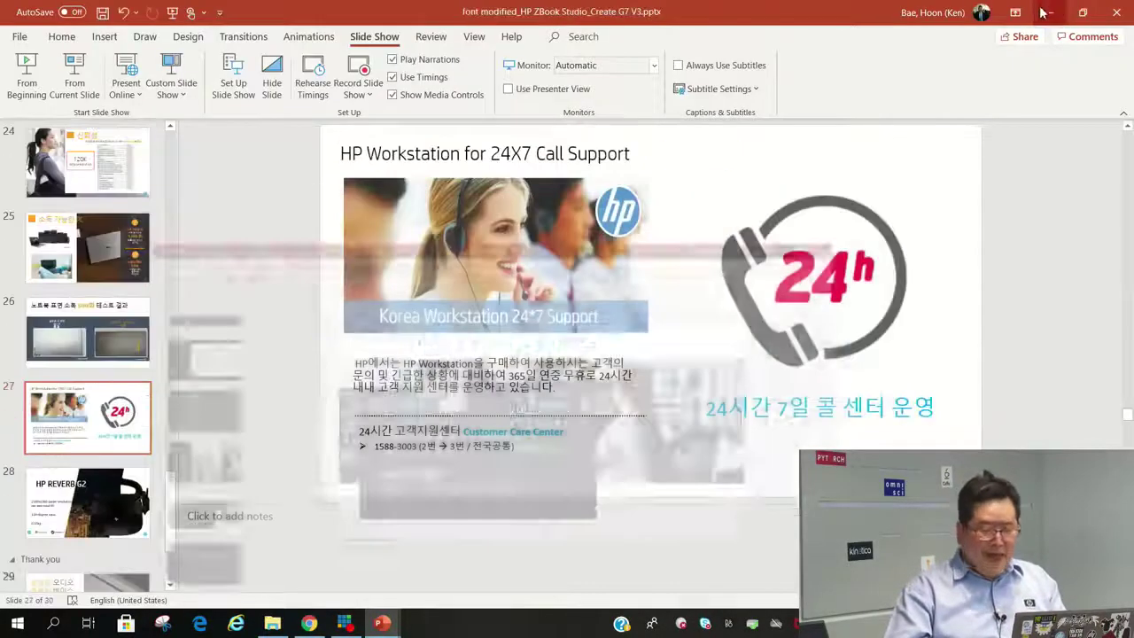
{"action": "left_click", "coordinate": [1048, 12]}
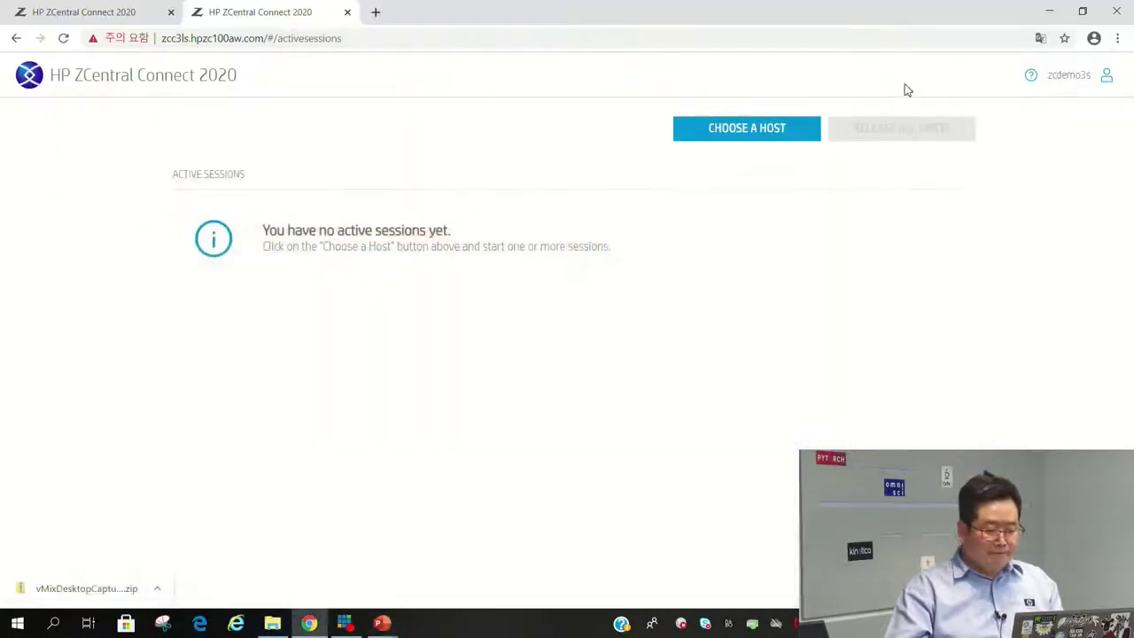
{"action": "left_click", "coordinate": [98, 20]}
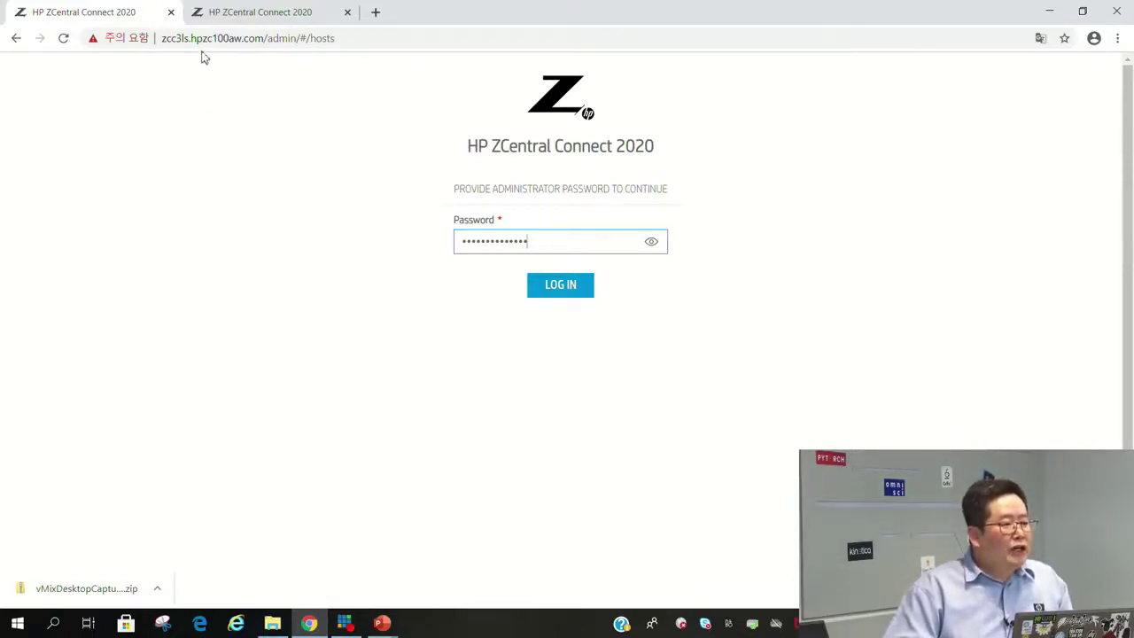
Log in to the admin console and review the Pools and Users lists.
{"action": "left_click", "coordinate": [560, 285]}
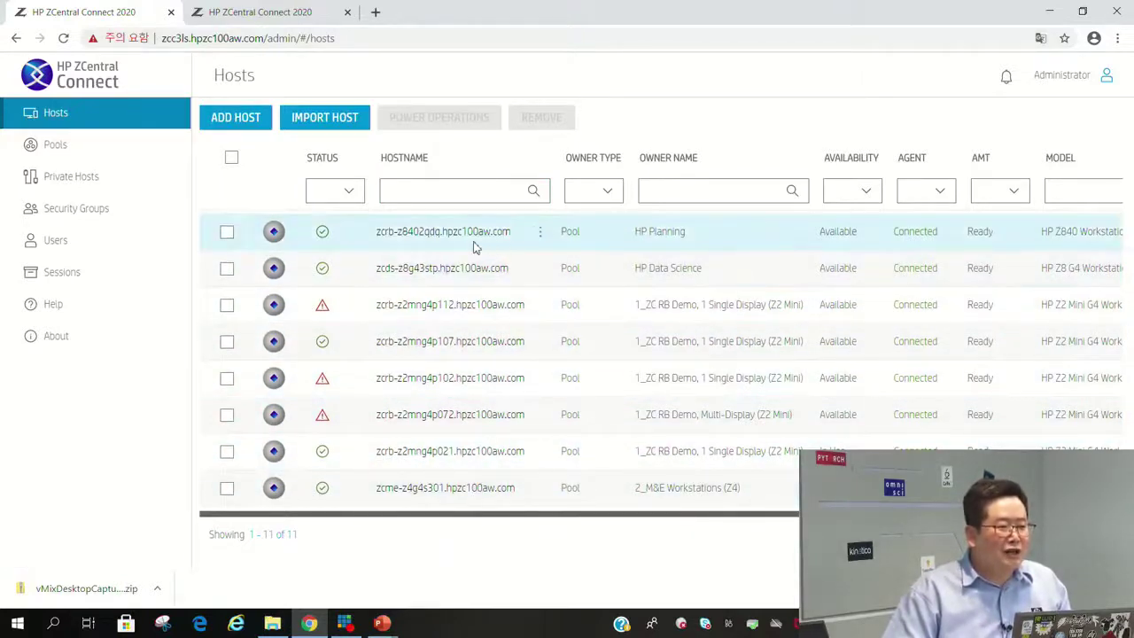
{"action": "left_click", "coordinate": [68, 151]}
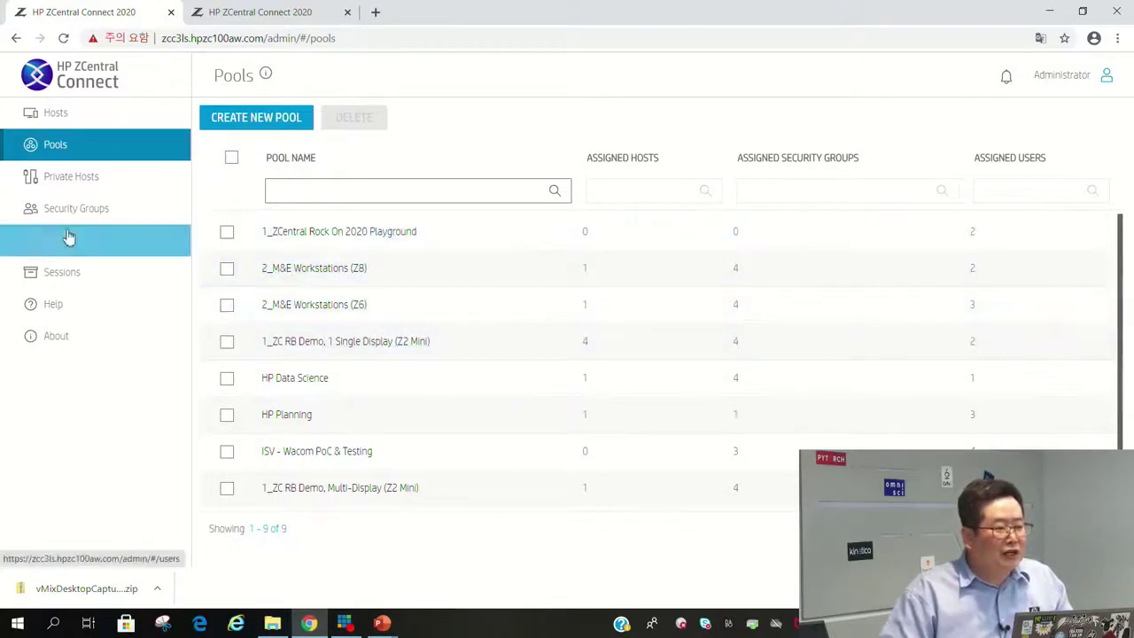
{"action": "left_click", "coordinate": [76, 239]}
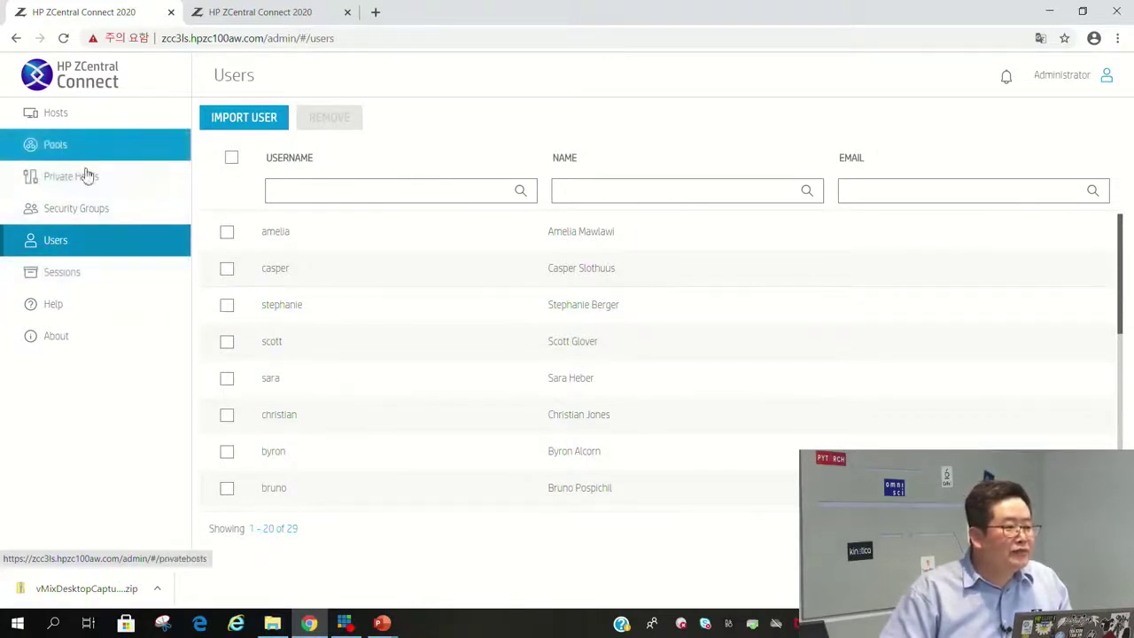
Check Private Hosts, return to Hosts, and bring up options for host zcrb-z8402qdq.
{"action": "left_click", "coordinate": [85, 175]}
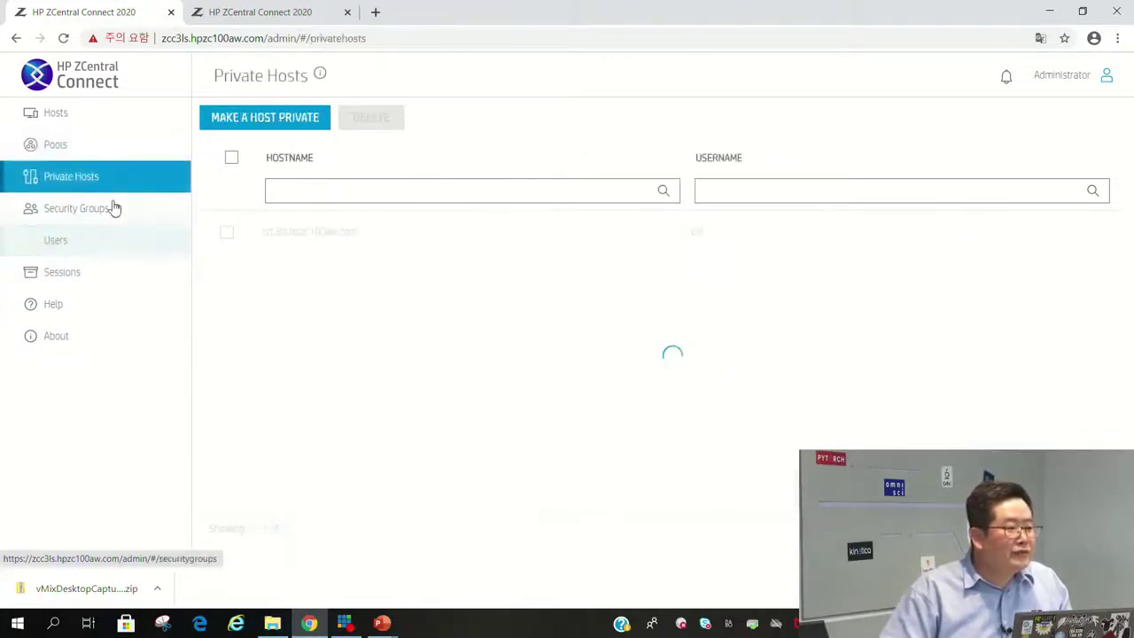
{"action": "left_click", "coordinate": [67, 116]}
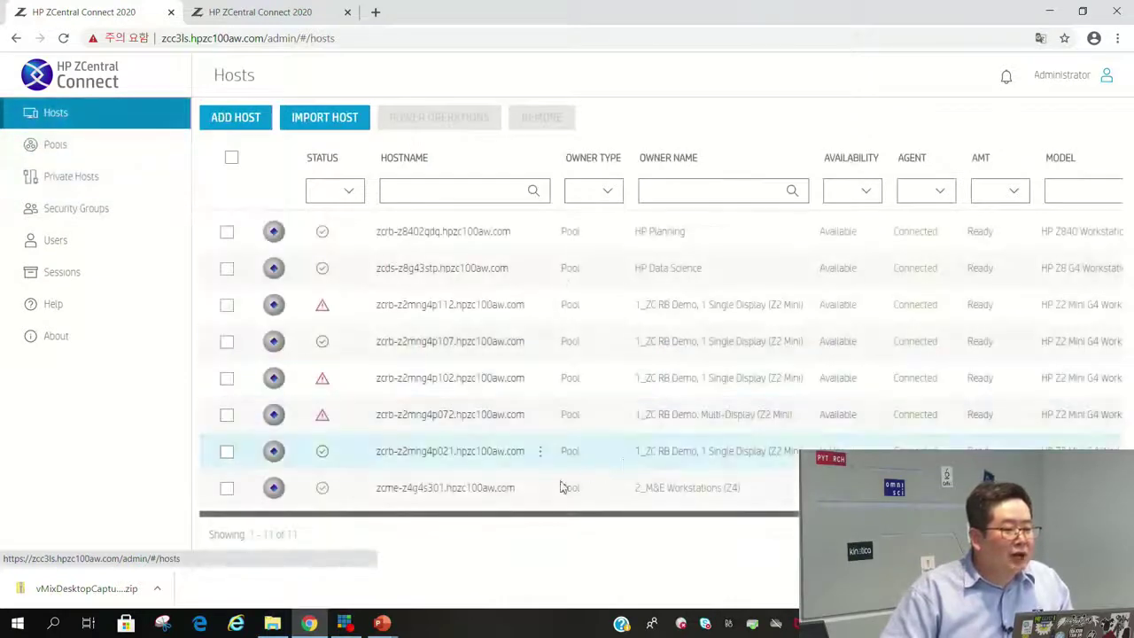
{"action": "right_click", "coordinate": [483, 241]}
{"action": "key", "text": "Escape"}
{"action": "left_click", "coordinate": [381, 241]}
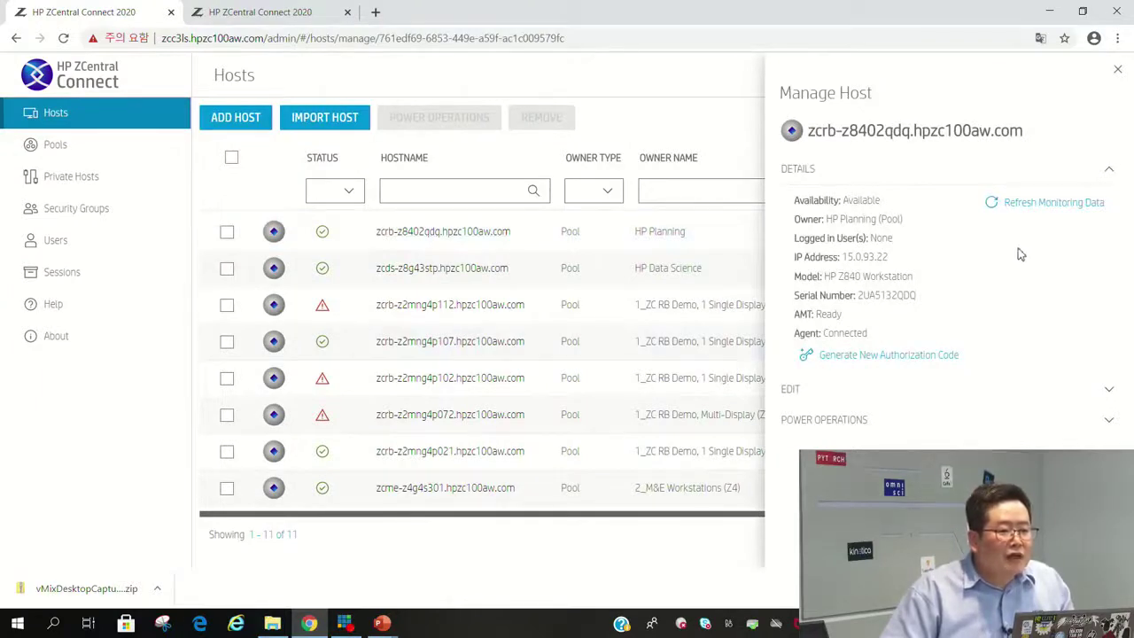
{"action": "left_click", "coordinate": [1114, 422]}
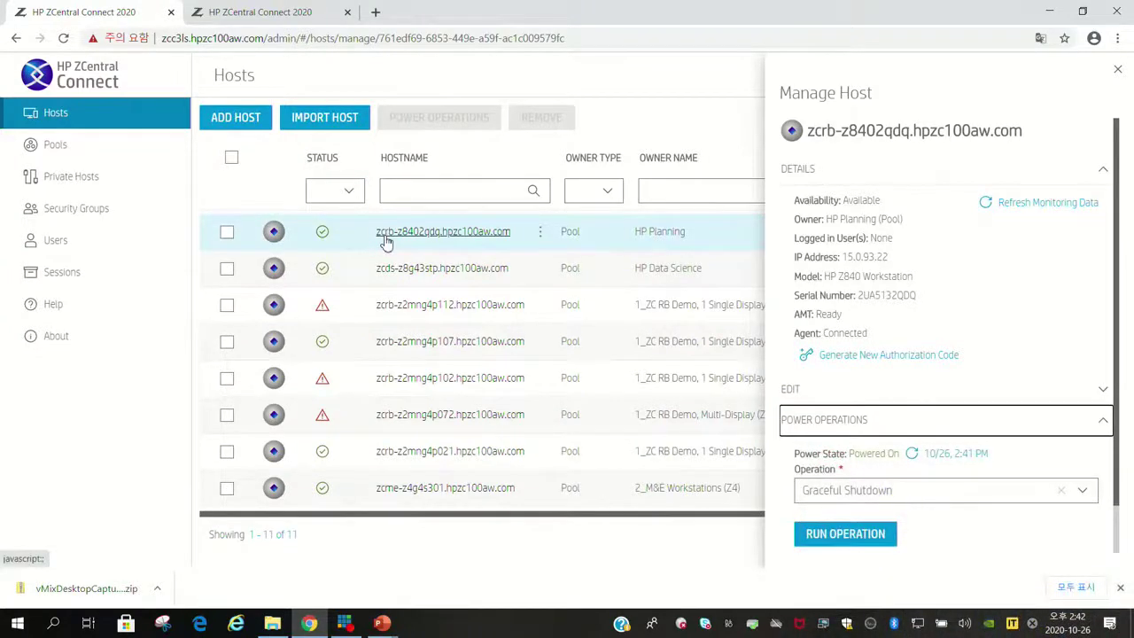
{"action": "left_click", "coordinate": [1117, 69]}
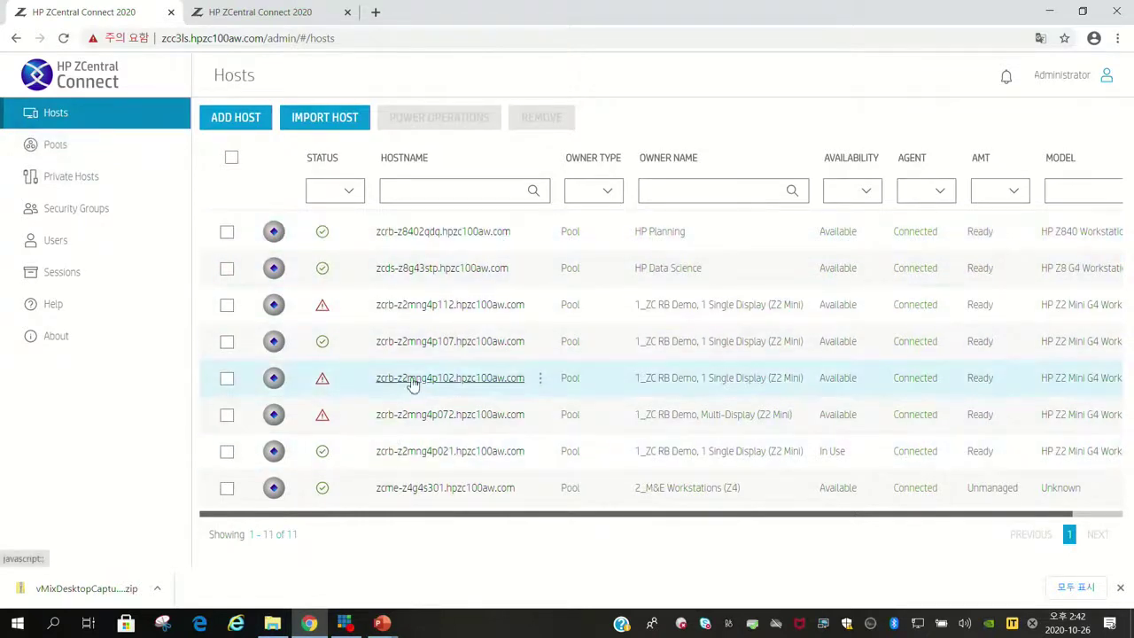
On the user login page, enter the demo user's username and submit.
{"action": "left_click", "coordinate": [296, 14]}
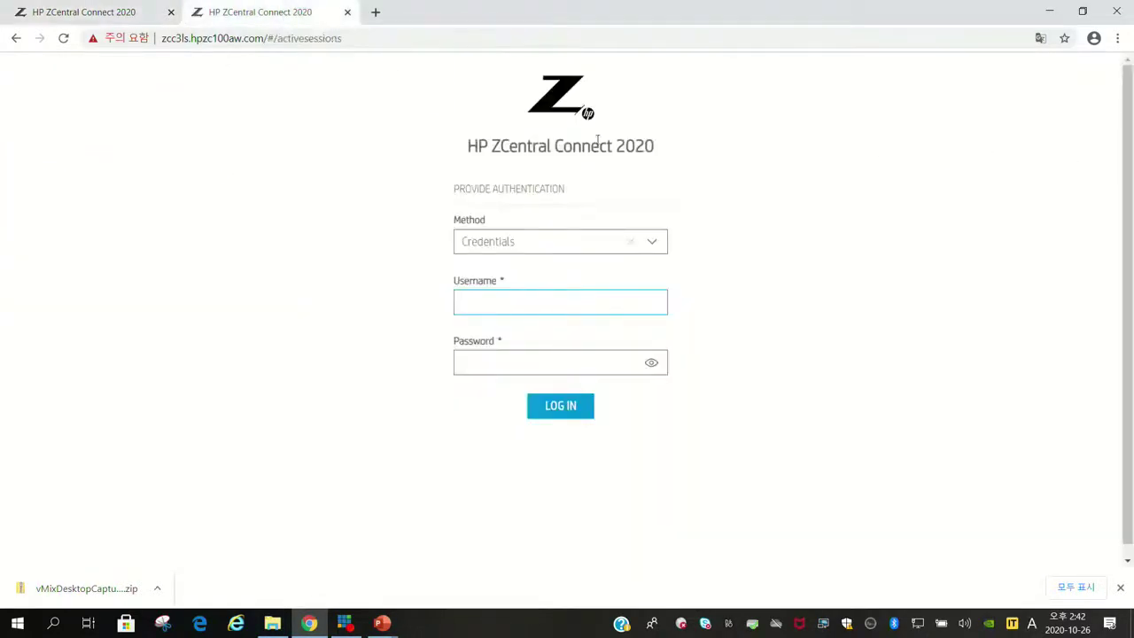
{"action": "left_click", "coordinate": [556, 303]}
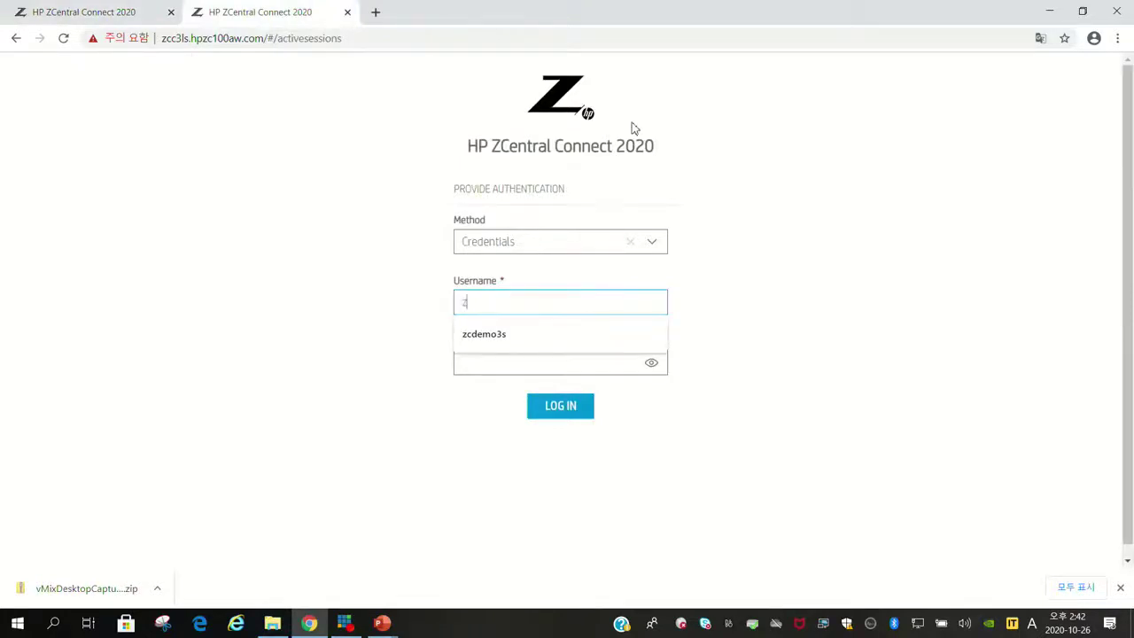
{"action": "type", "text": "zcdemo3s"}
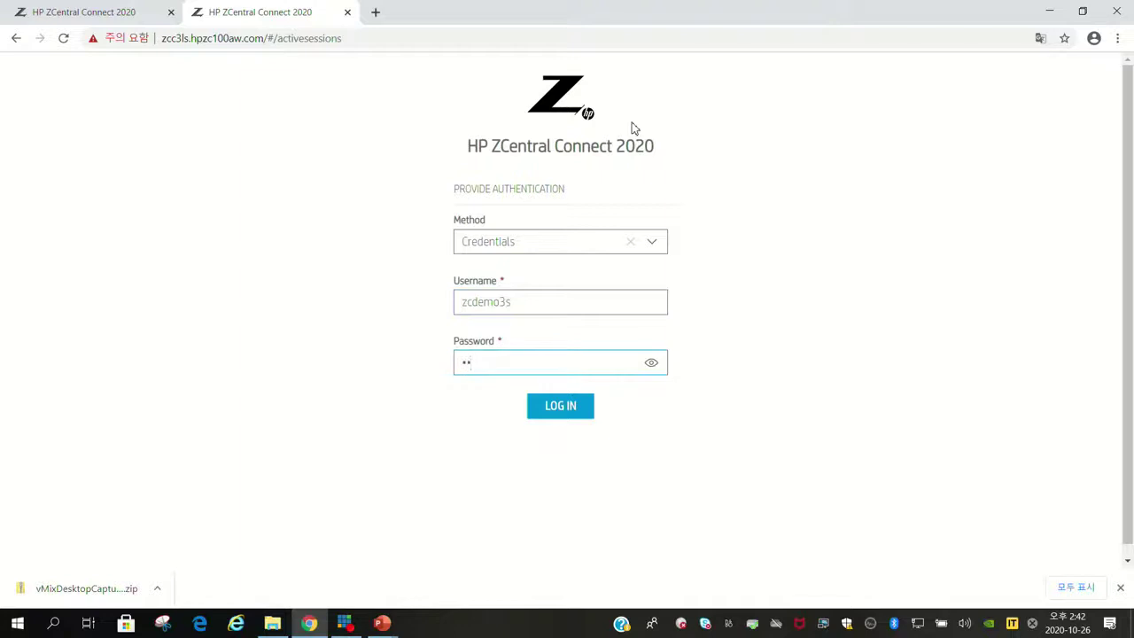
{"action": "type", "text": "s"}
{"action": "left_click", "coordinate": [585, 407]}
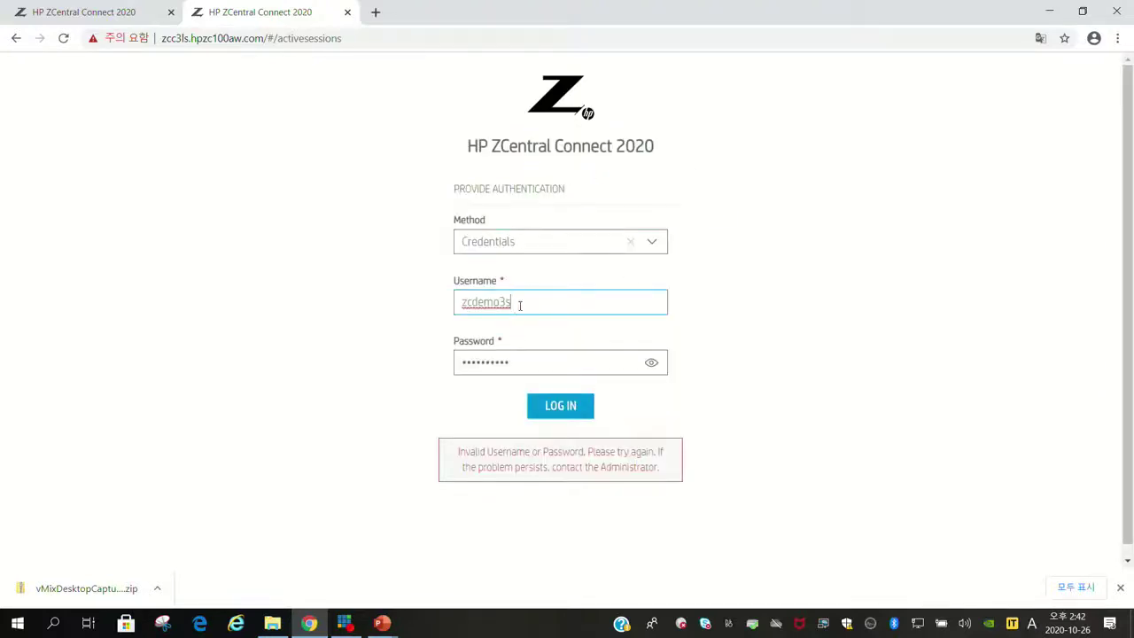
Re-enter the demo username and password, log in, and let the system assign a pool host.
{"action": "left_click_drag", "start_coordinate": [520, 305], "coordinate": [413, 312]}
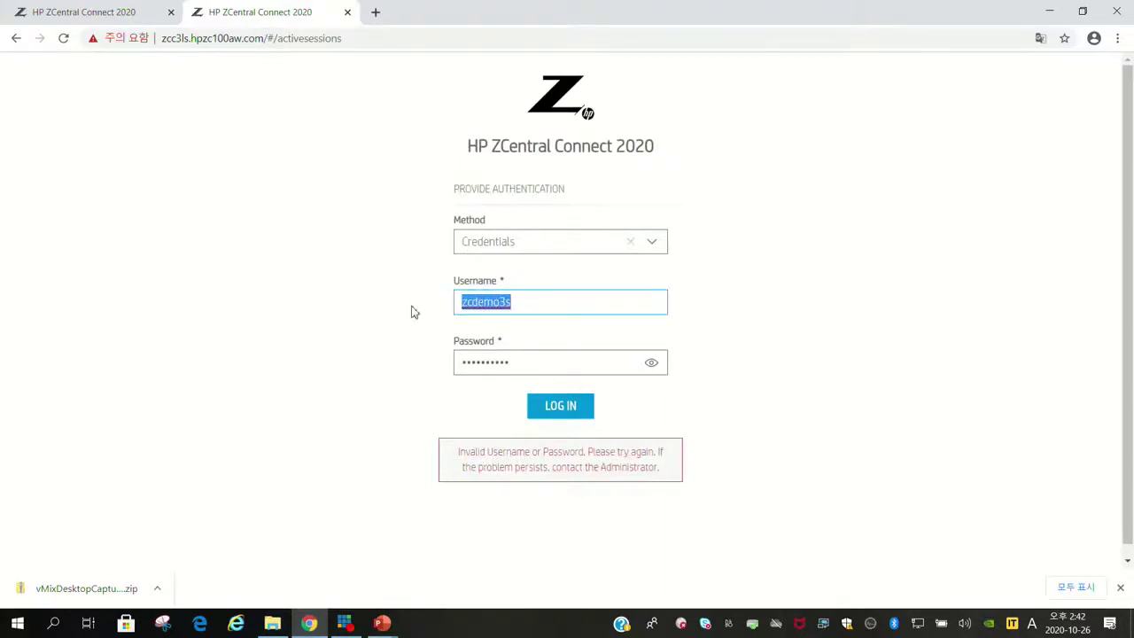
{"action": "type", "text": "zcde"}
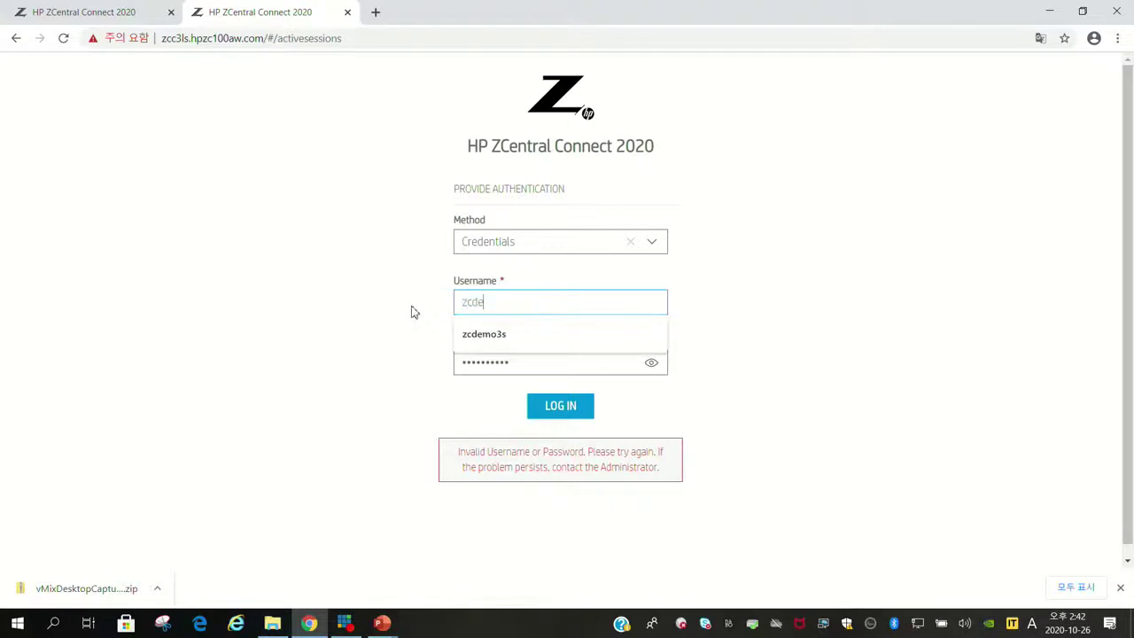
{"action": "type", "text": "mo3s"}
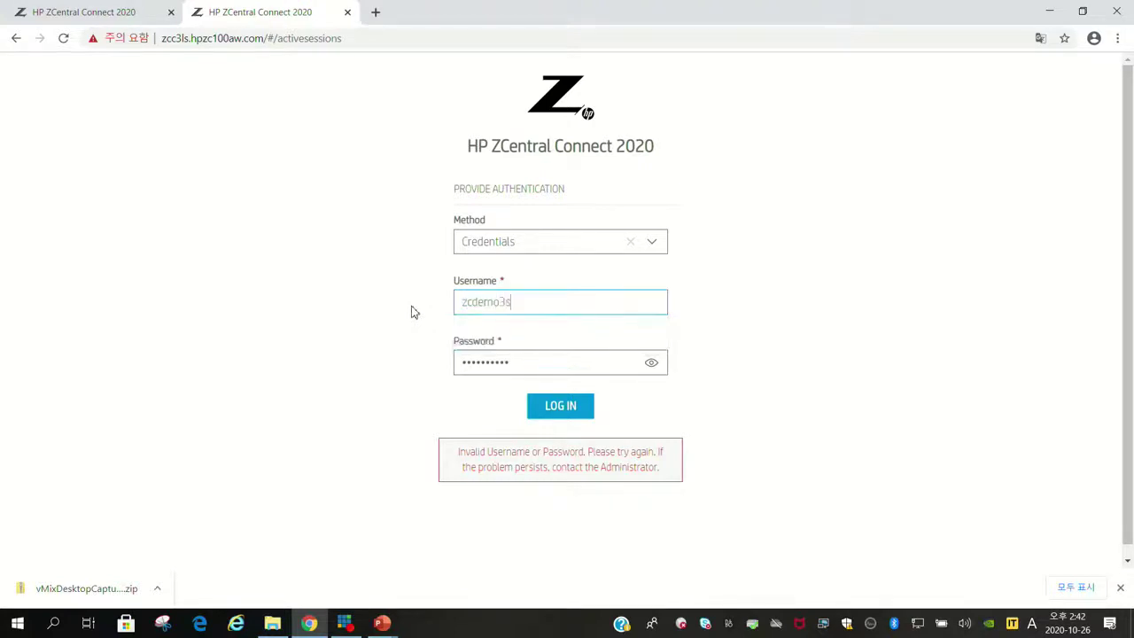
{"action": "key", "text": "Tab"}
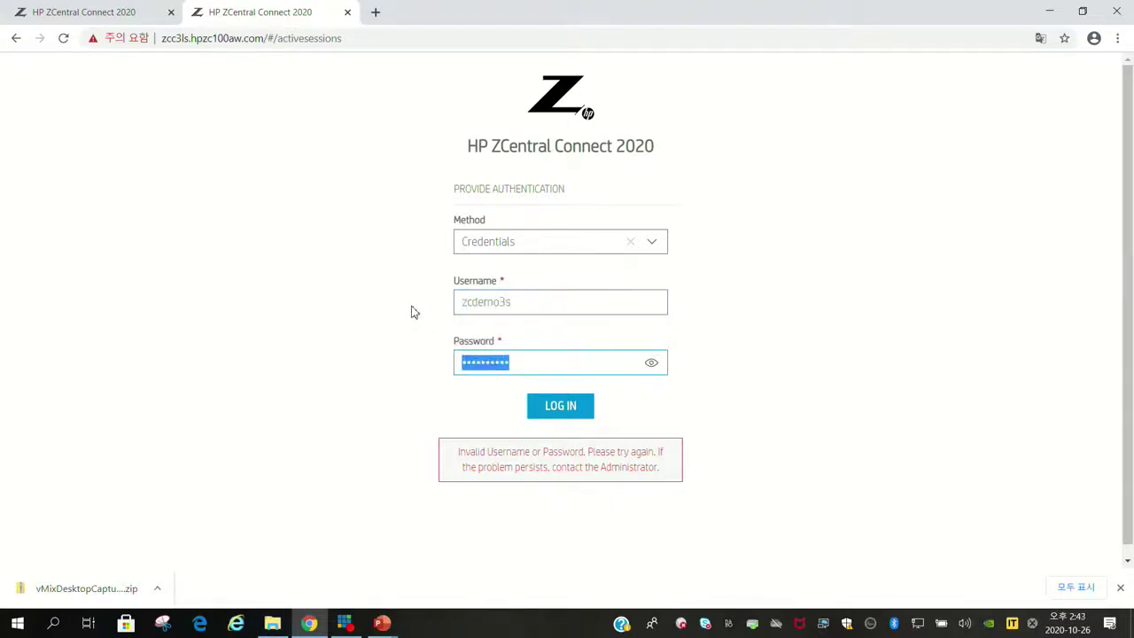
{"action": "type", "text": "•"}
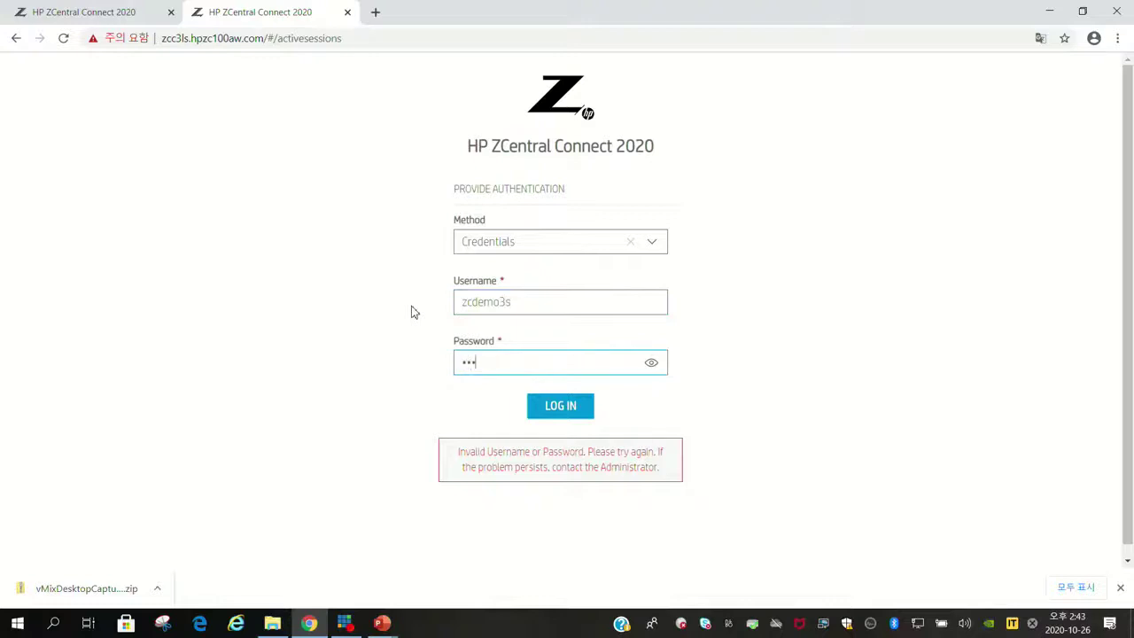
{"action": "type", "text": "••••••"}
{"action": "left_click", "coordinate": [552, 410]}
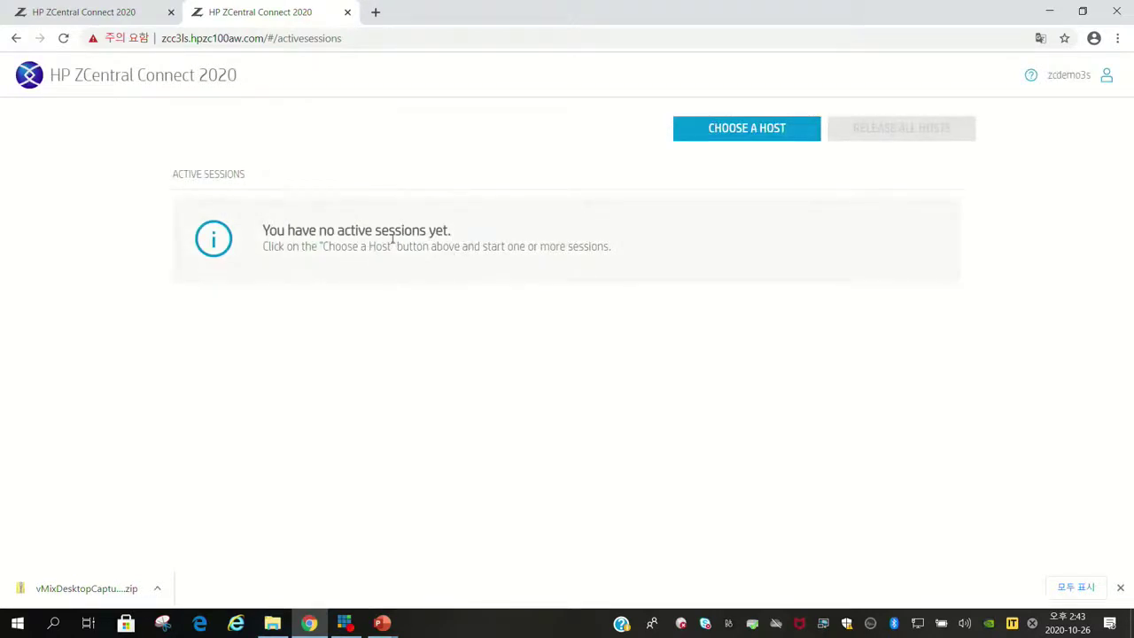
{"action": "left_click", "coordinate": [765, 133]}
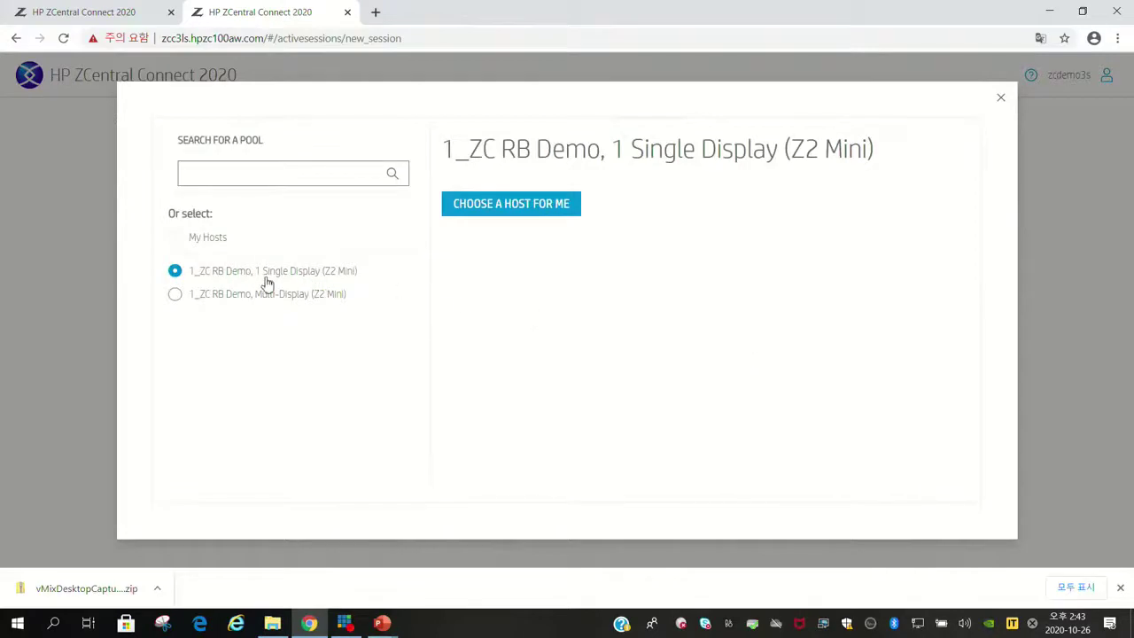
{"action": "left_click", "coordinate": [577, 213]}
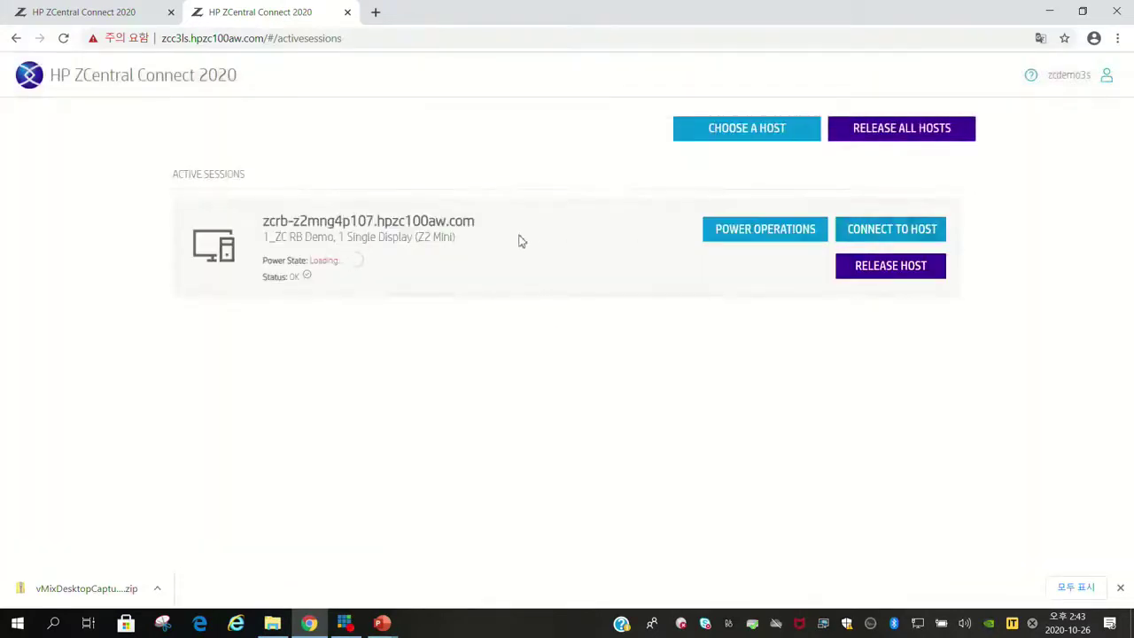
Connect to the Z2 Mini host and let Chrome launch the HP ZCentral Connect 2020 client.
{"action": "left_click", "coordinate": [926, 231]}
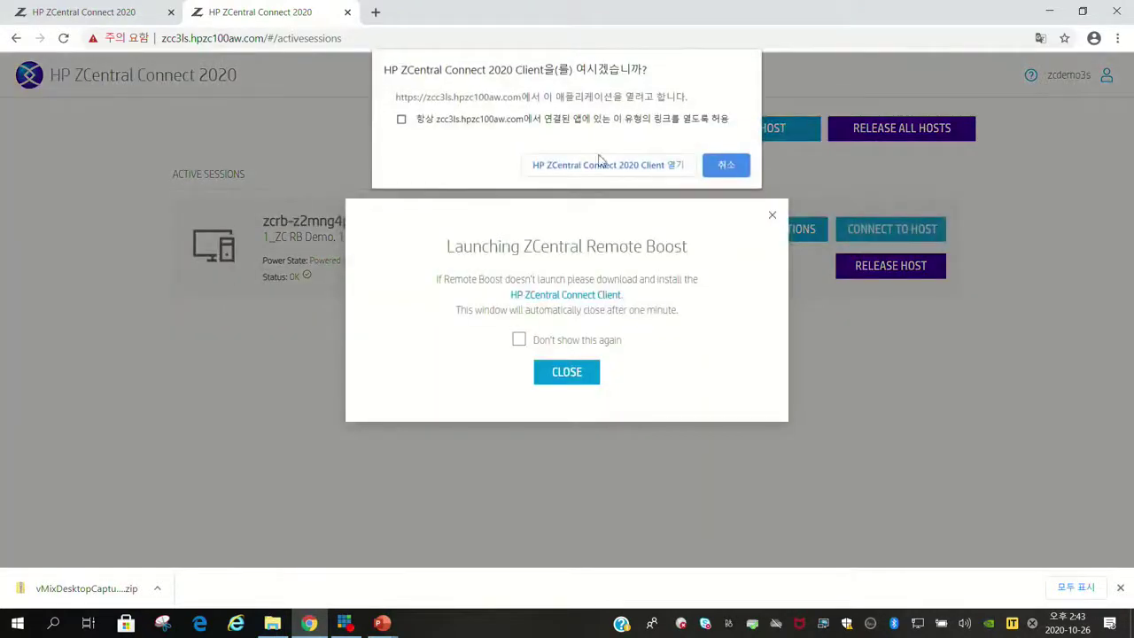
{"action": "left_click", "coordinate": [607, 167]}
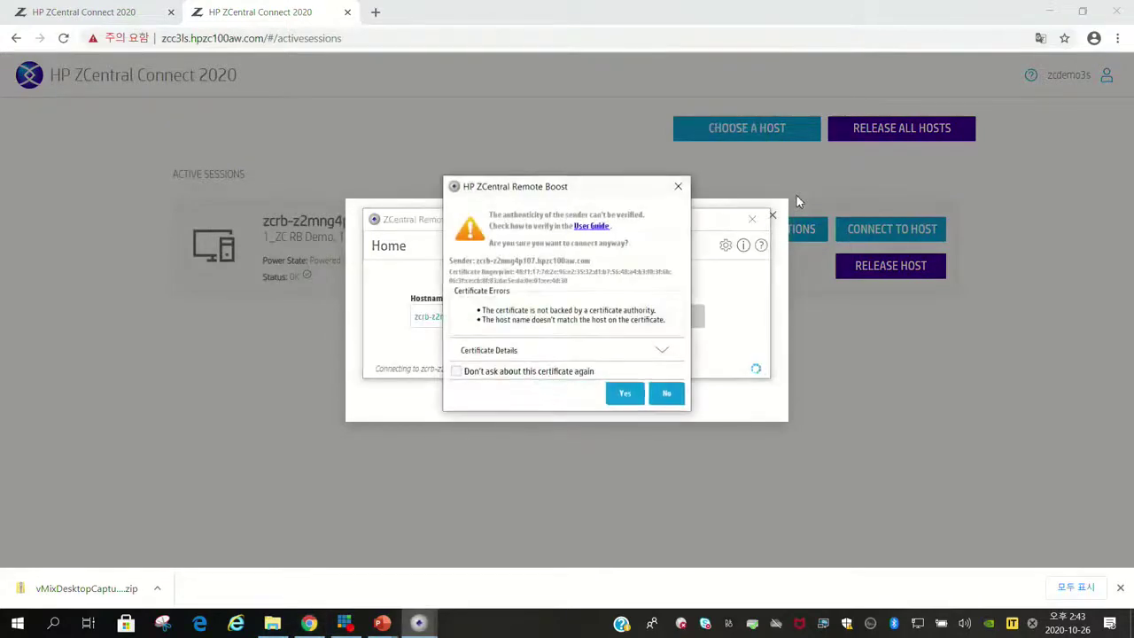
Accept the unverified certificate and try signing in to the host with the account password.
{"action": "left_click", "coordinate": [625, 394]}
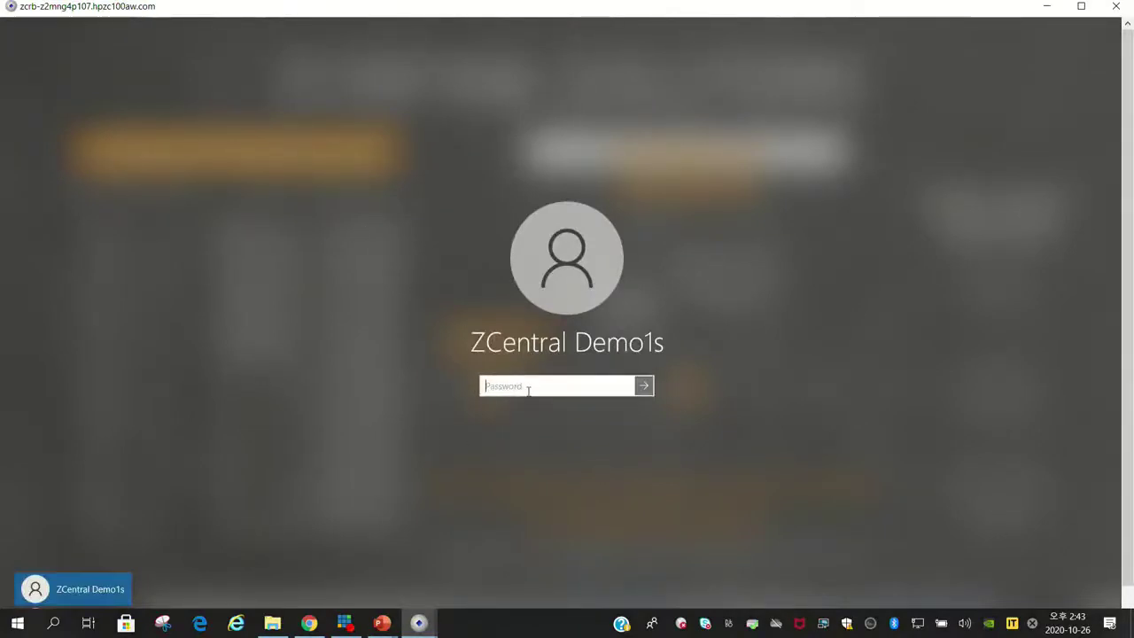
{"action": "type", "text": "password1"}
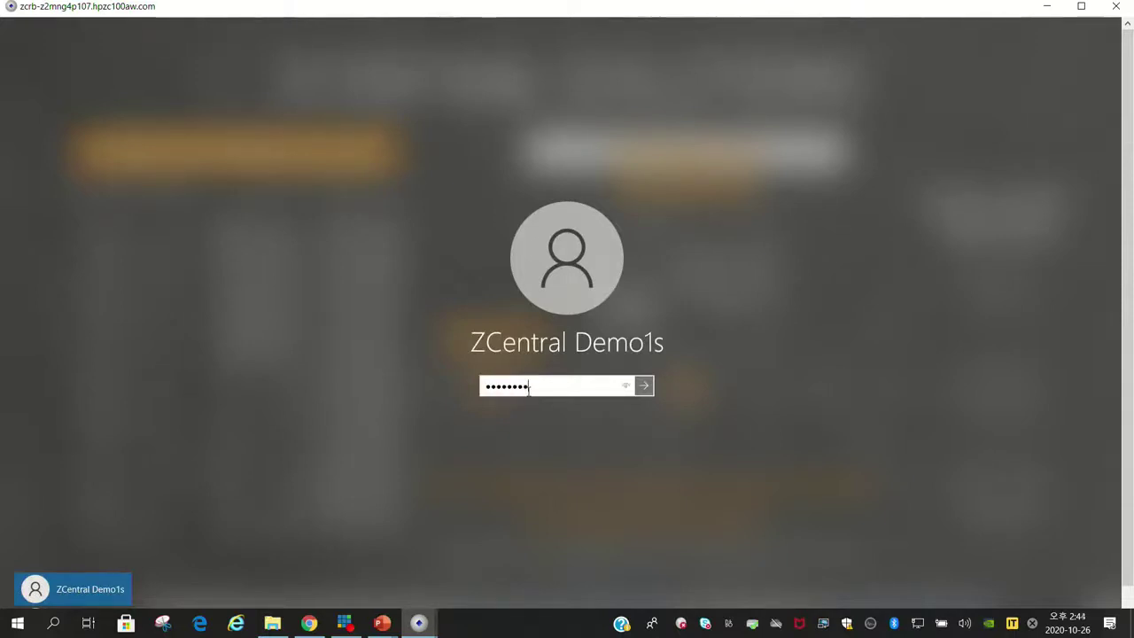
{"action": "key", "text": "Return"}
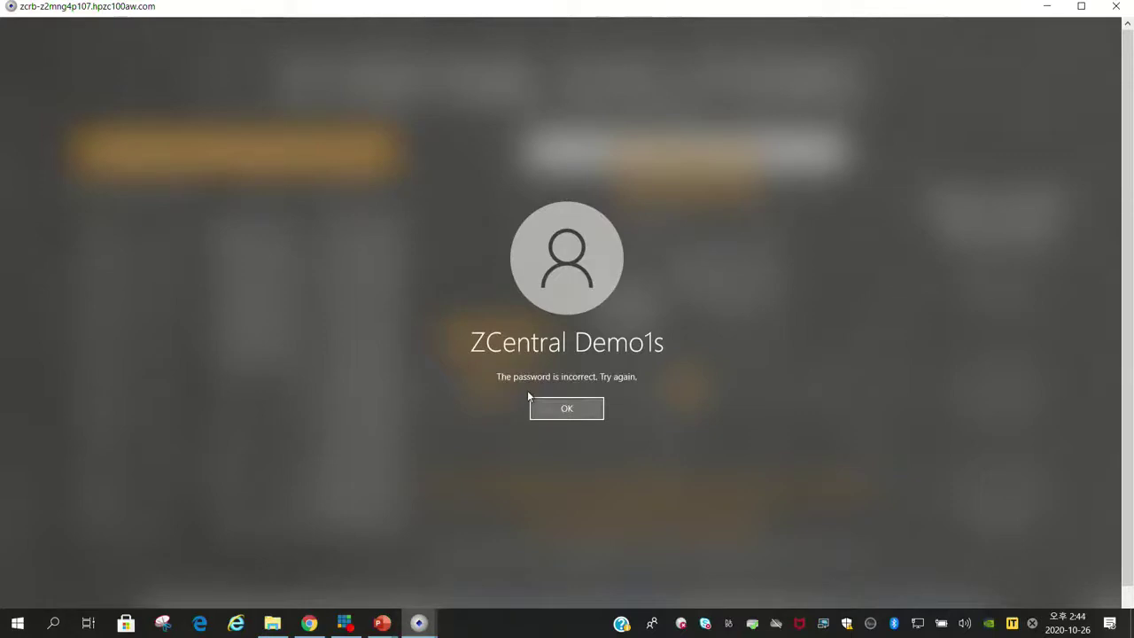
{"action": "left_click", "coordinate": [559, 405]}
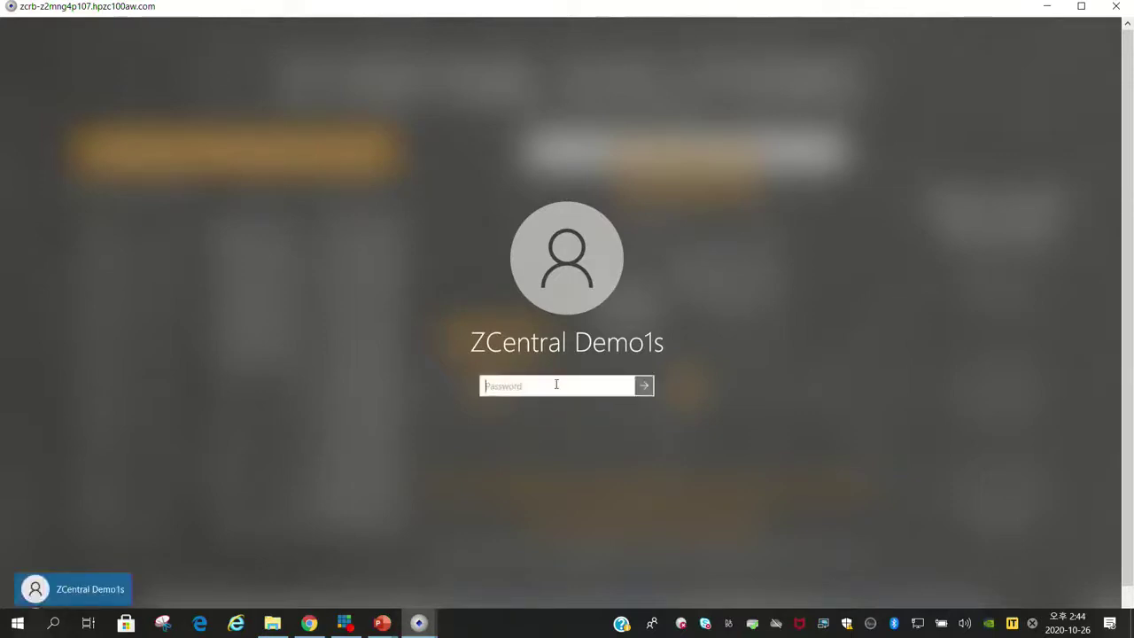
Re-enter the password and dismiss the second incorrect-password message.
{"action": "type", "text": "password1"}
{"action": "key", "text": "Return"}
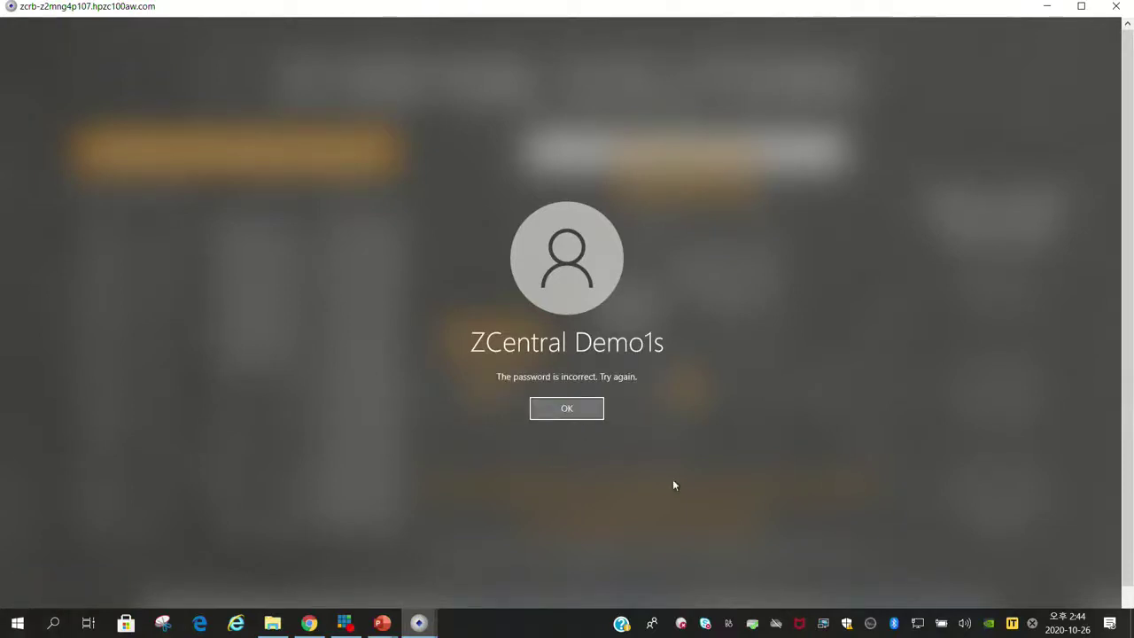
{"action": "scroll", "coordinate": [567, 532], "scroll_direction": "down", "scroll_amount": 1}
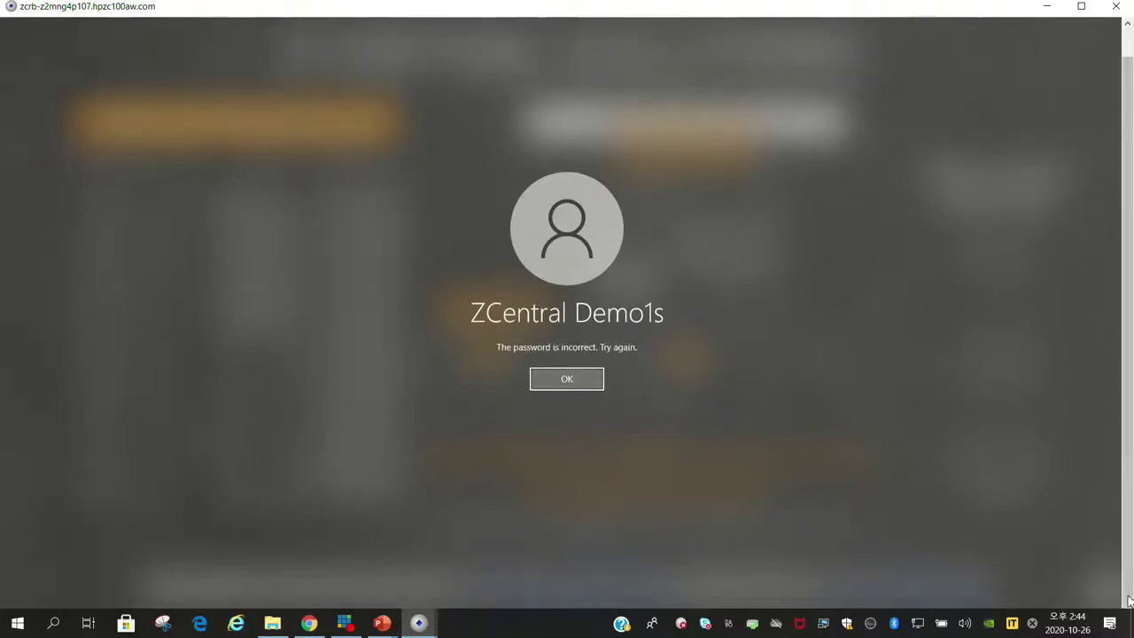
{"action": "left_click", "coordinate": [575, 381]}
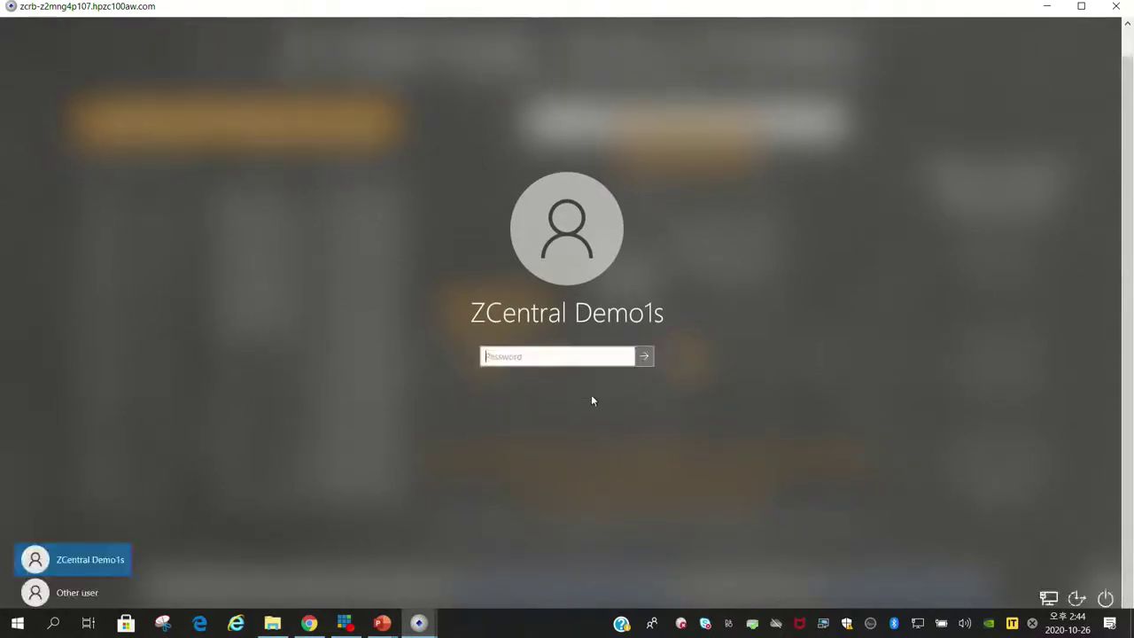
Switch to Other user and enter a different user name.
{"action": "left_click", "coordinate": [81, 594]}
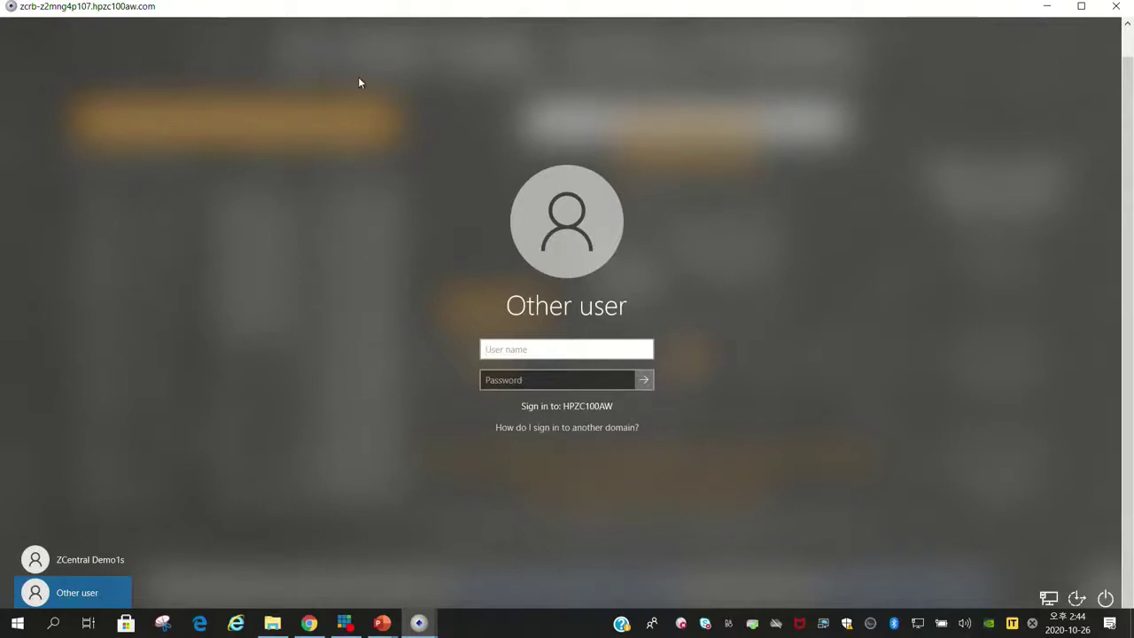
{"action": "type", "text": "HPZCuser3$"}
{"action": "key", "text": "Tab"}
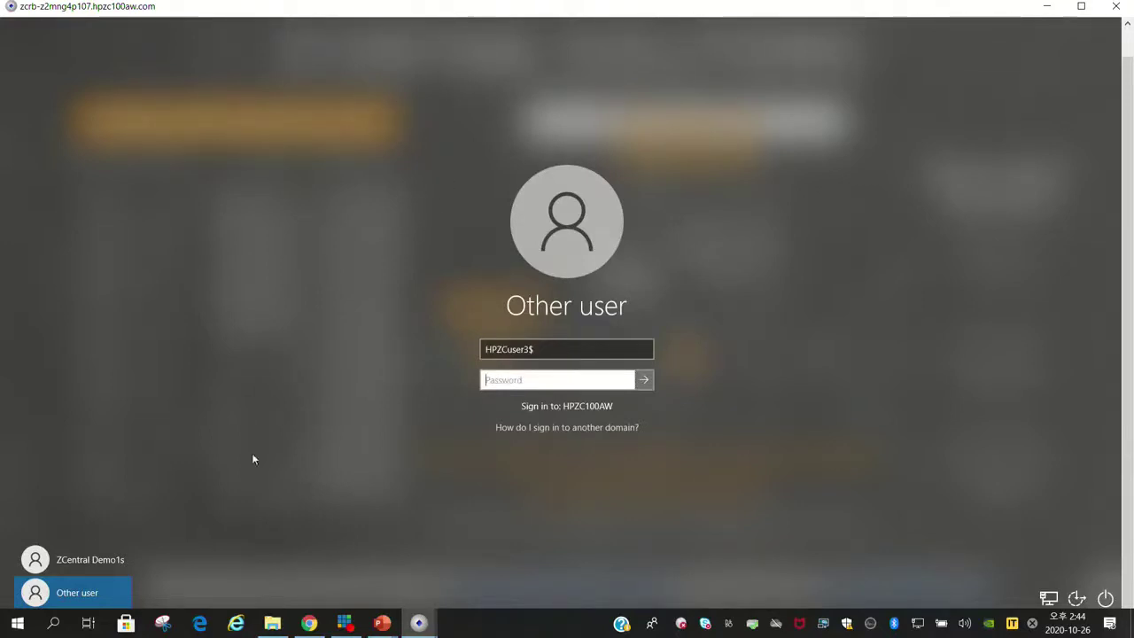
Try the original account with an empty password, then switch back to Other user and begin a new user name.
{"action": "left_click", "coordinate": [107, 562]}
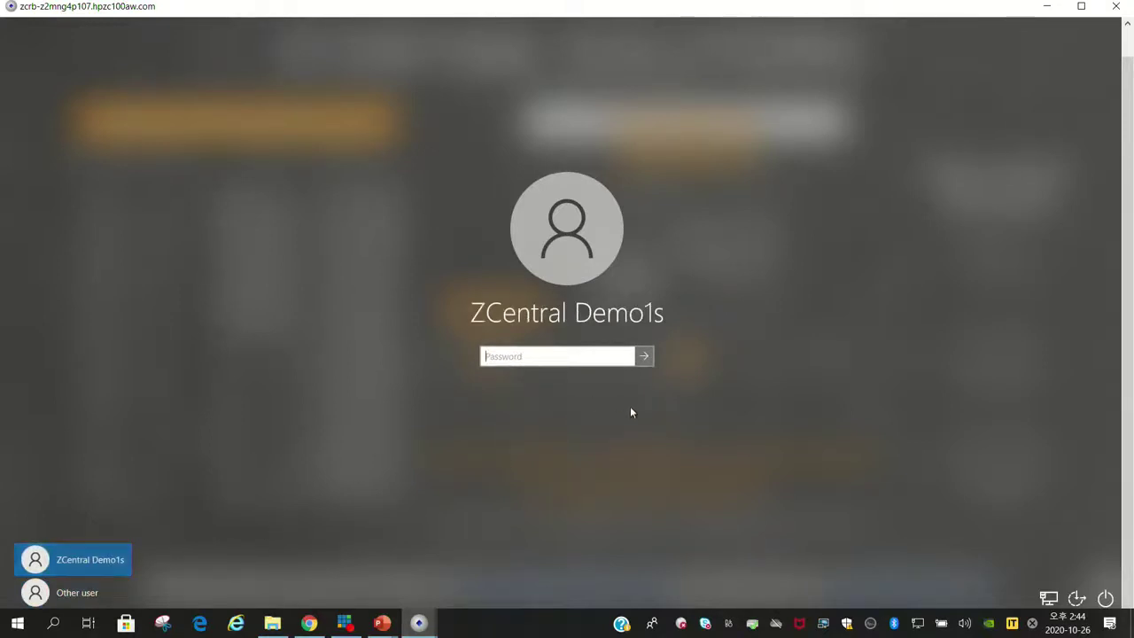
{"action": "left_click", "coordinate": [643, 356]}
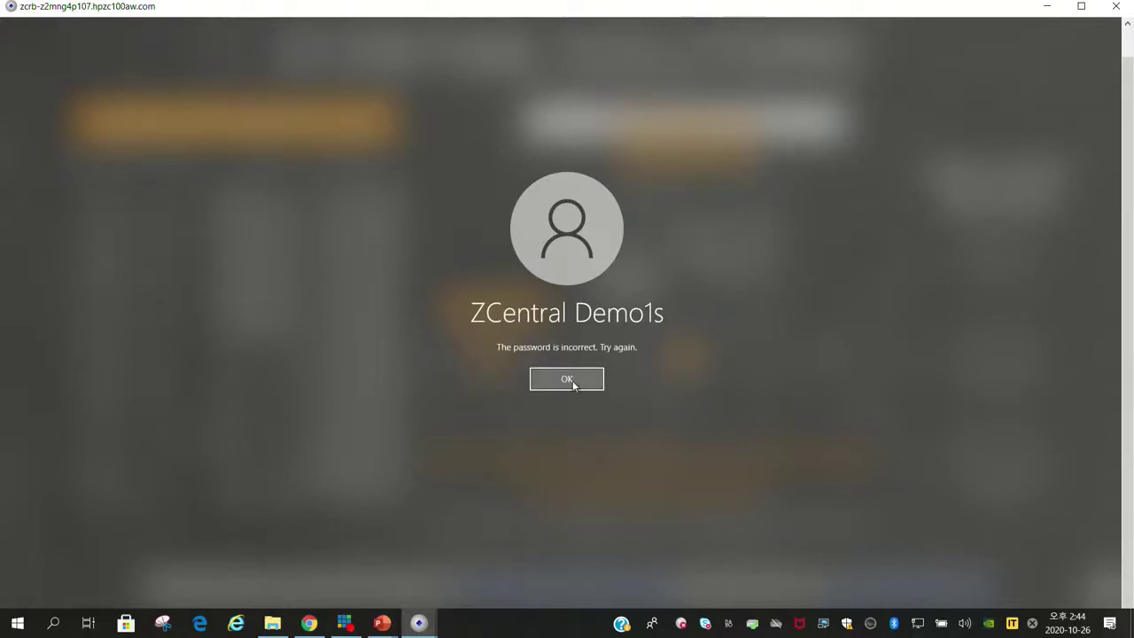
{"action": "left_click", "coordinate": [570, 381]}
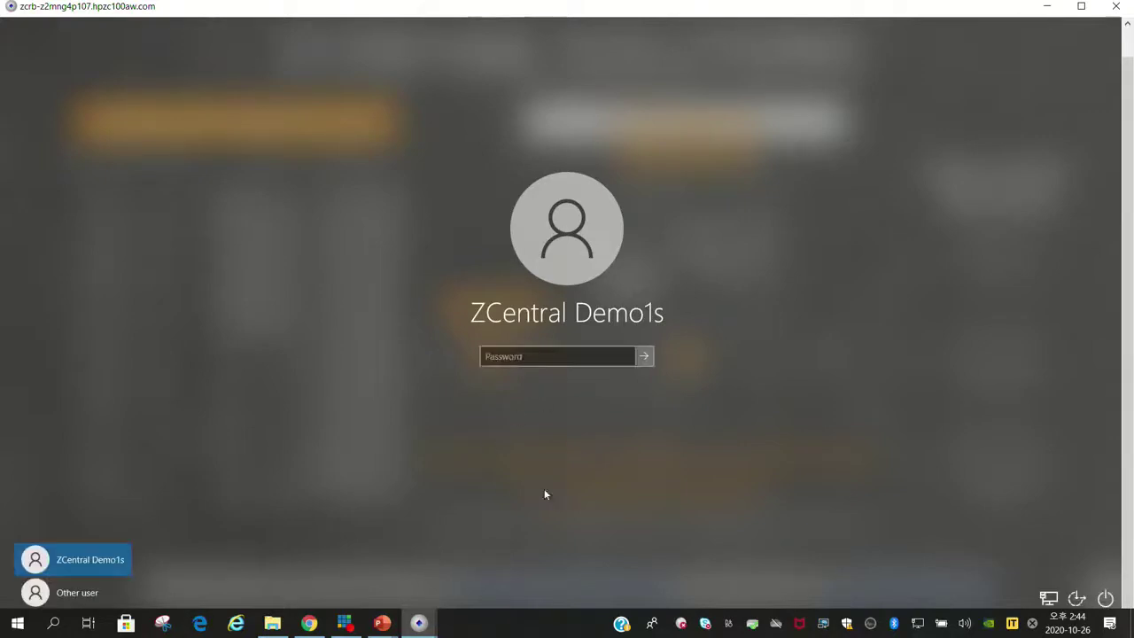
{"action": "left_click", "coordinate": [93, 594]}
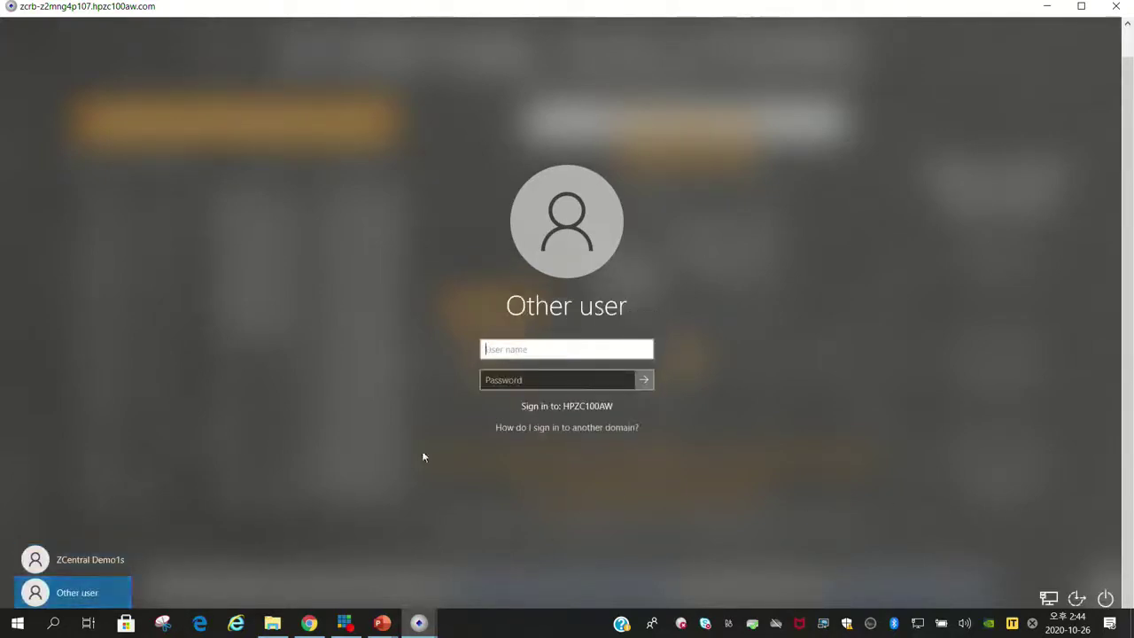
{"action": "left_click", "coordinate": [521, 348]}
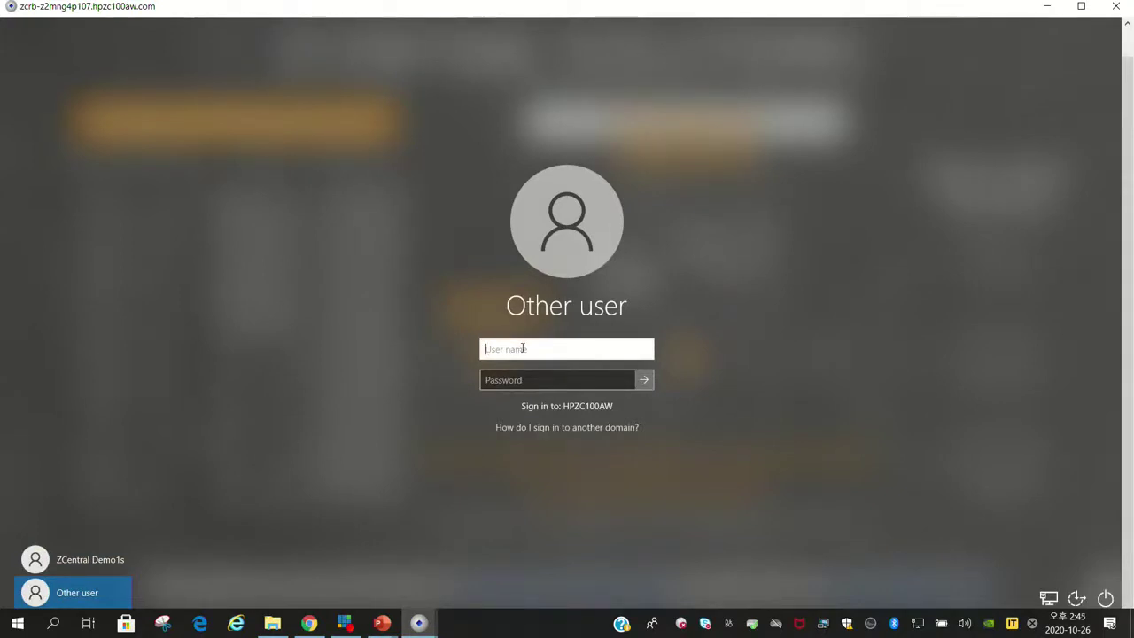
{"action": "type", "text": "zcdemo"}
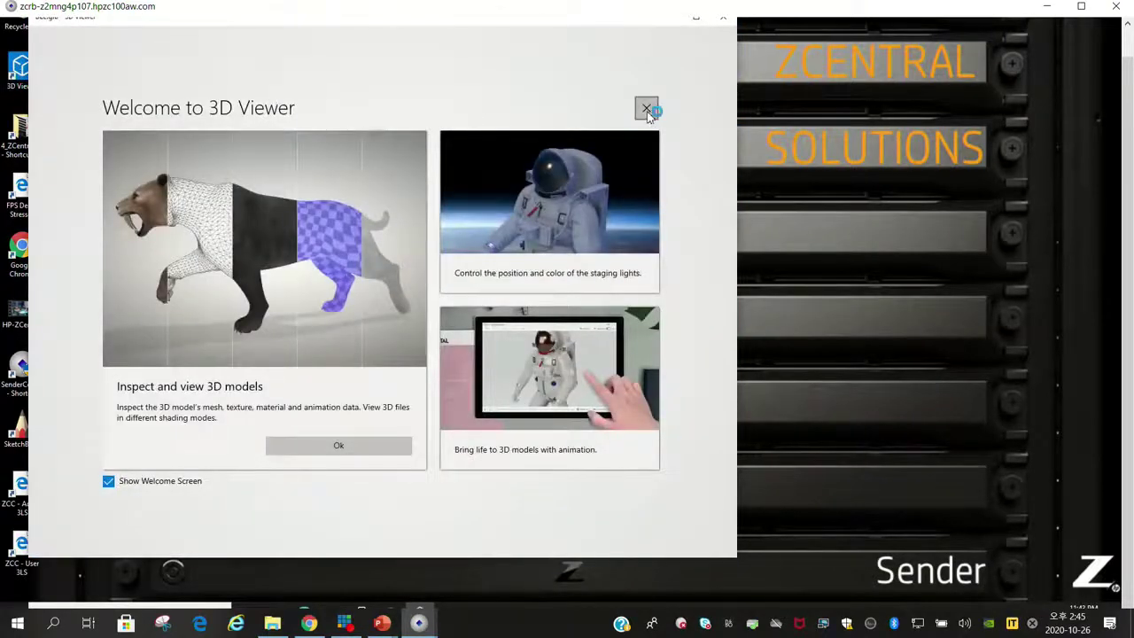
Close the 3D Viewer welcome screen, show Grid & Views, and zoom in on the bee.
{"action": "left_click", "coordinate": [646, 110]}
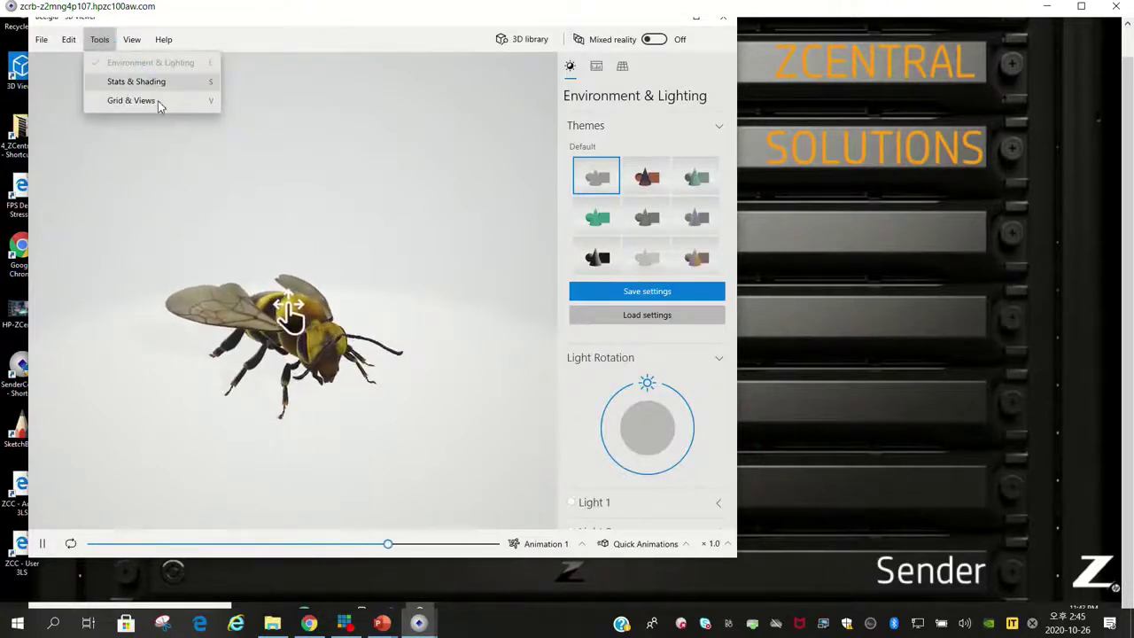
{"action": "left_click", "coordinate": [160, 102]}
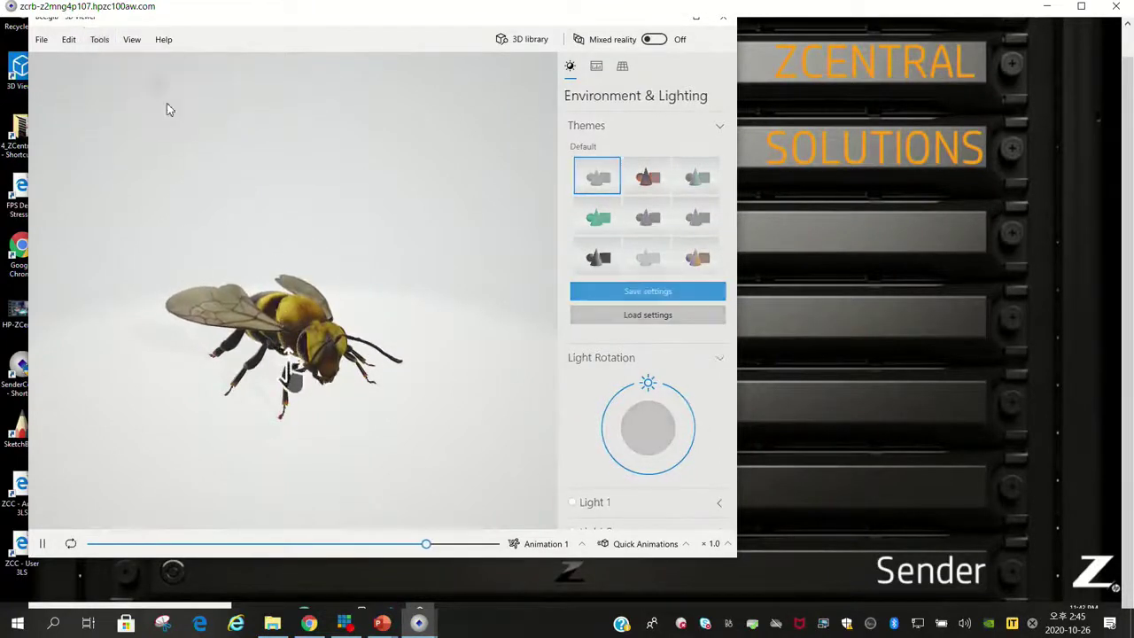
{"action": "left_click", "coordinate": [132, 41]}
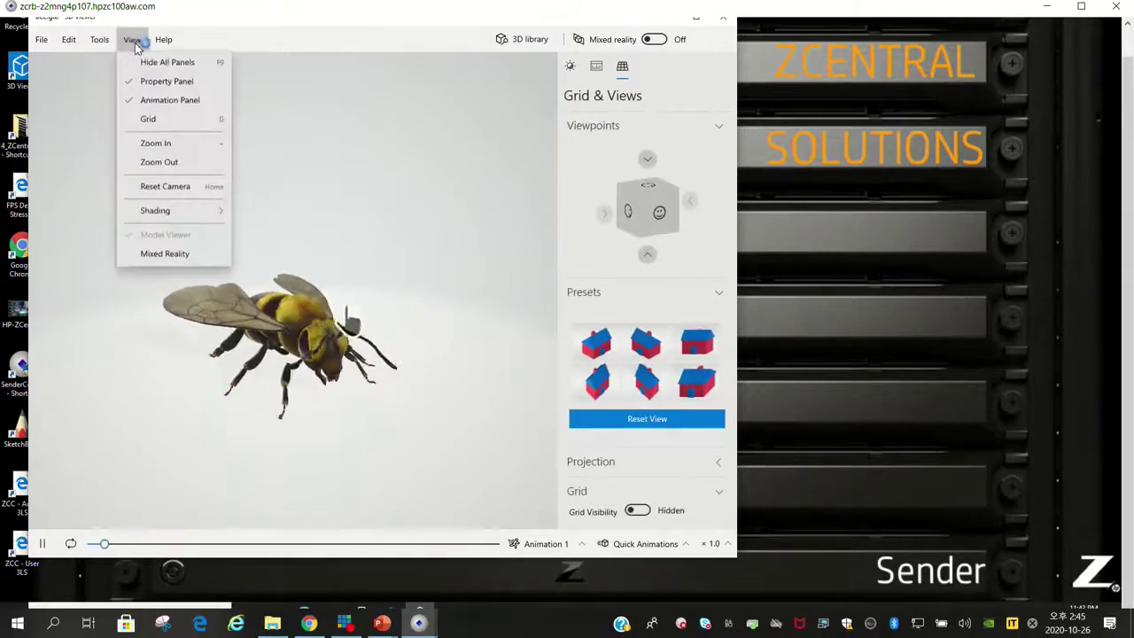
{"action": "left_click", "coordinate": [186, 147]}
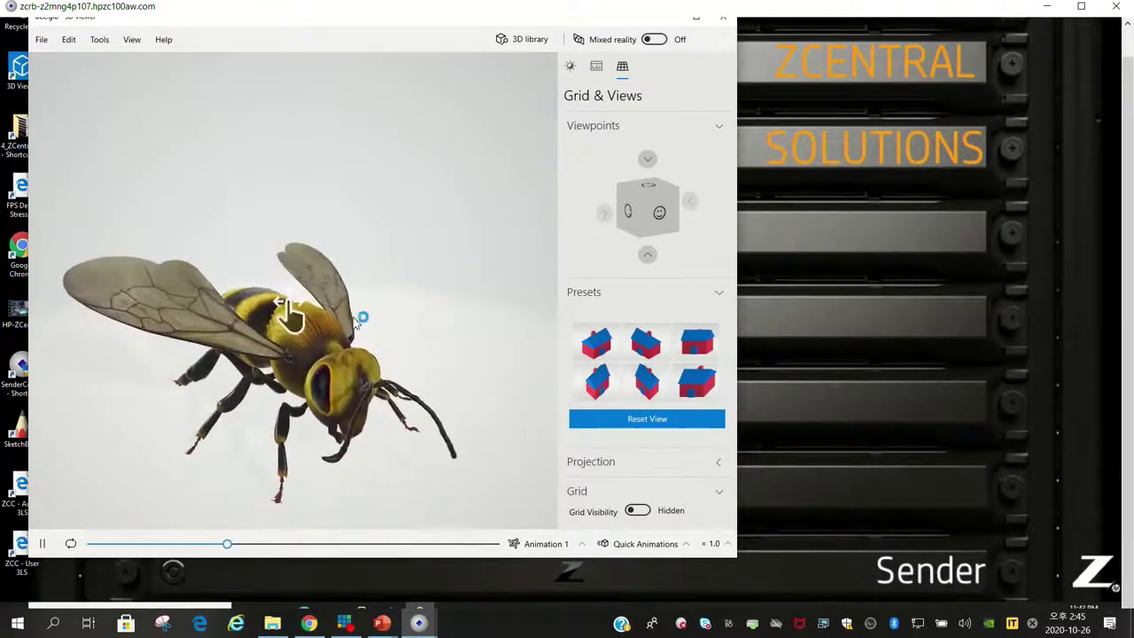
Orbit around the bee model, then open the FPS Demo webpage from the desktop shortcut.
{"action": "left_click_drag", "start_coordinate": [288, 317], "coordinate": [337, 284]}
{"action": "left_click_drag", "start_coordinate": [305, 331], "coordinate": [265, 292]}
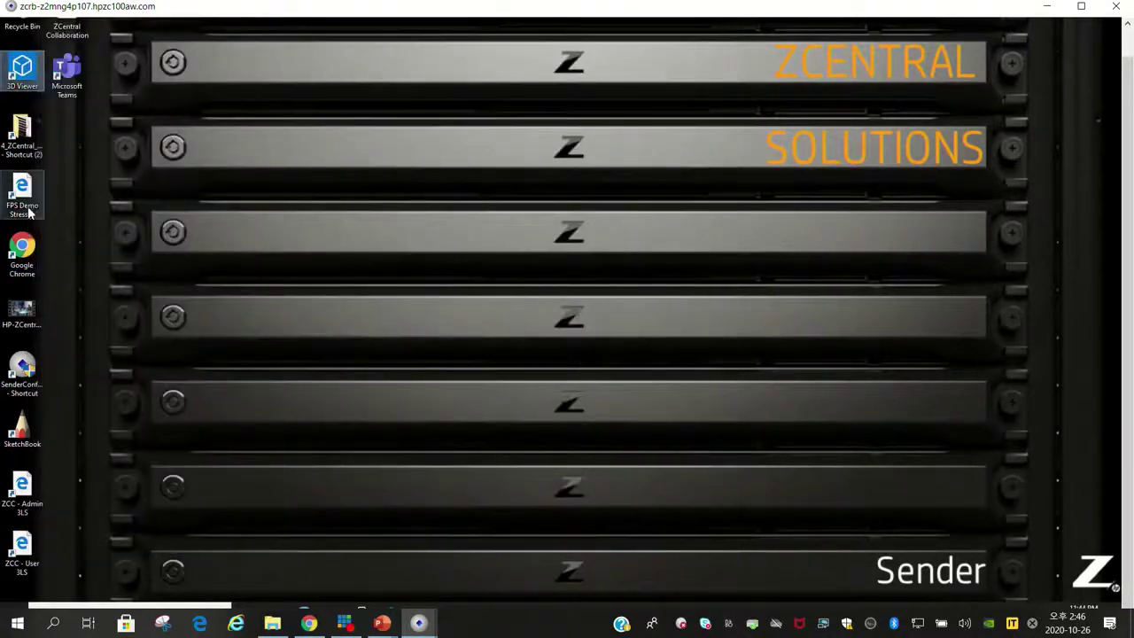
{"action": "double_click", "coordinate": [42, 195]}
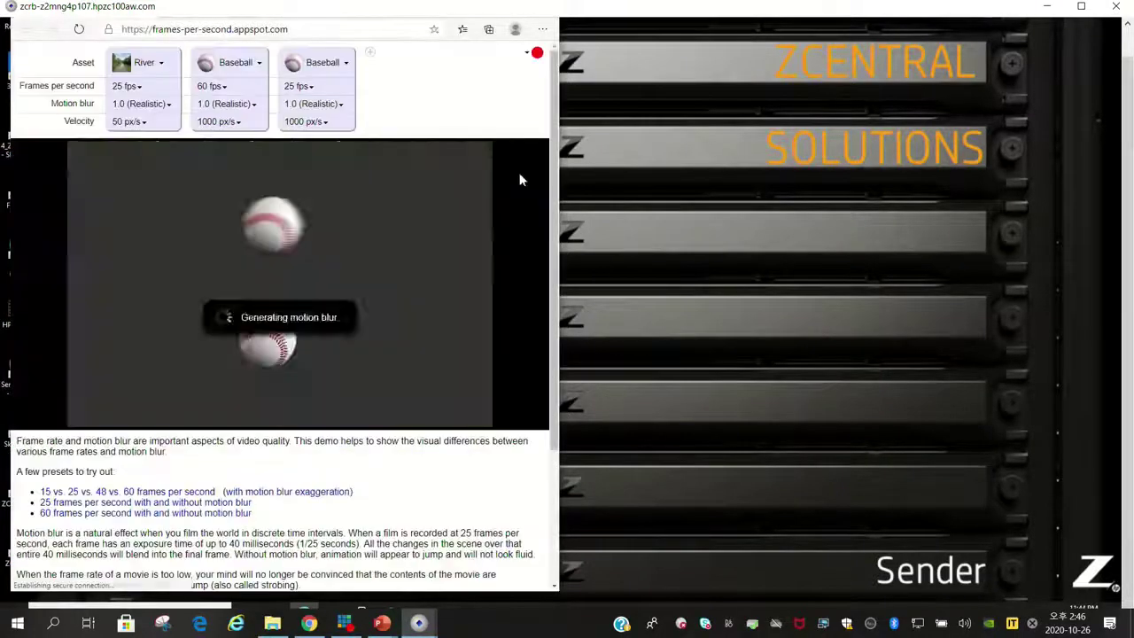